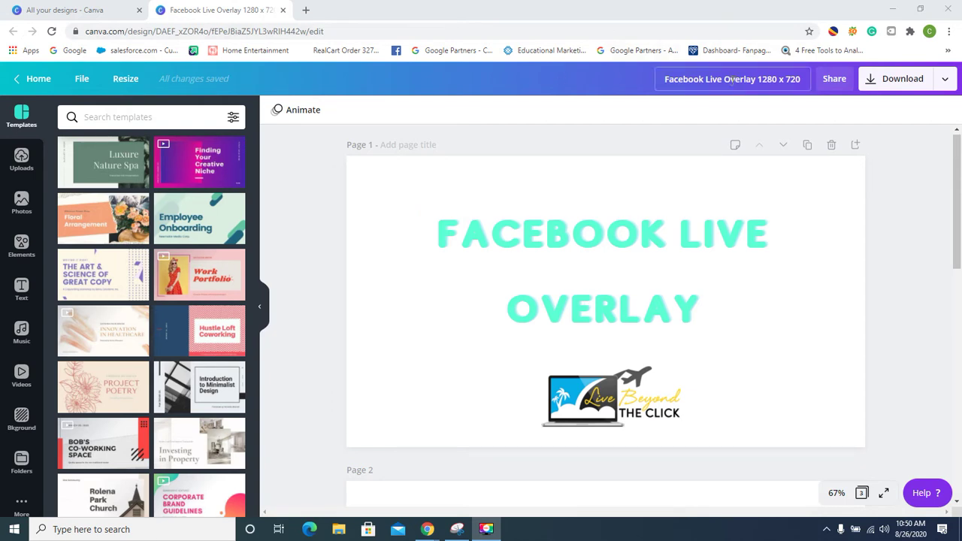
Step: Add a blank fourth page after page 3
{"action": "scroll", "coordinate": [529, 263], "scroll_direction": "down", "scroll_amount": 10}
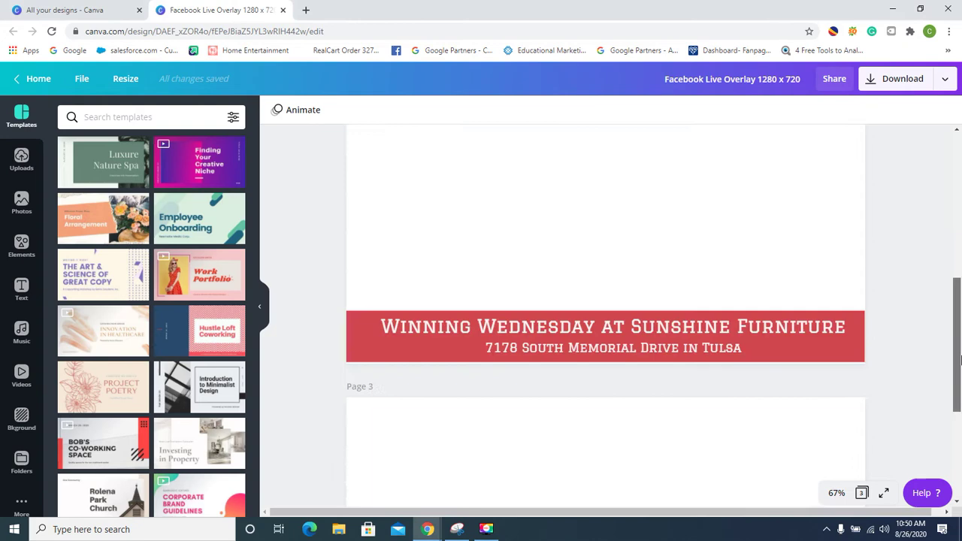
{"action": "left_click_drag", "start_coordinate": [960, 481], "coordinate": [941, 535]}
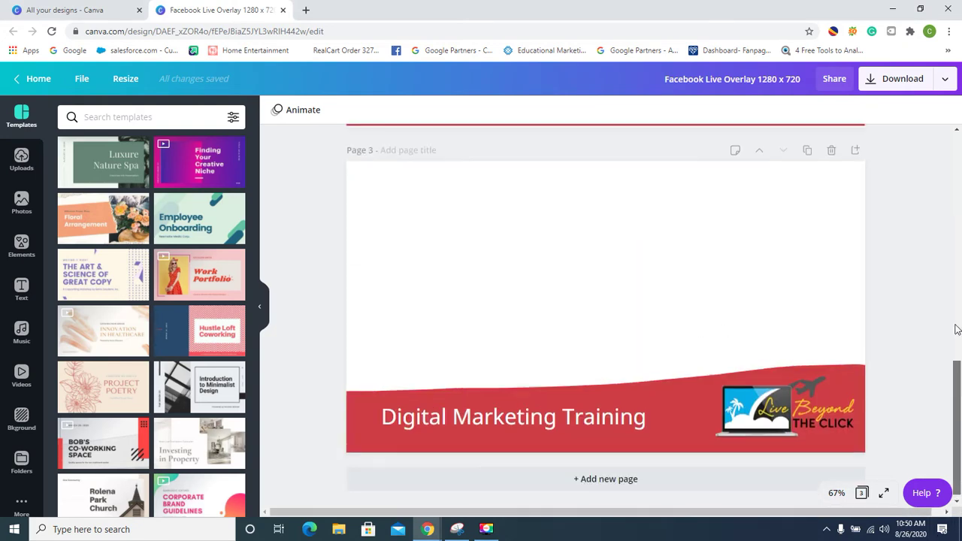
{"action": "left_click_drag", "start_coordinate": [956, 376], "coordinate": [955, 460]}
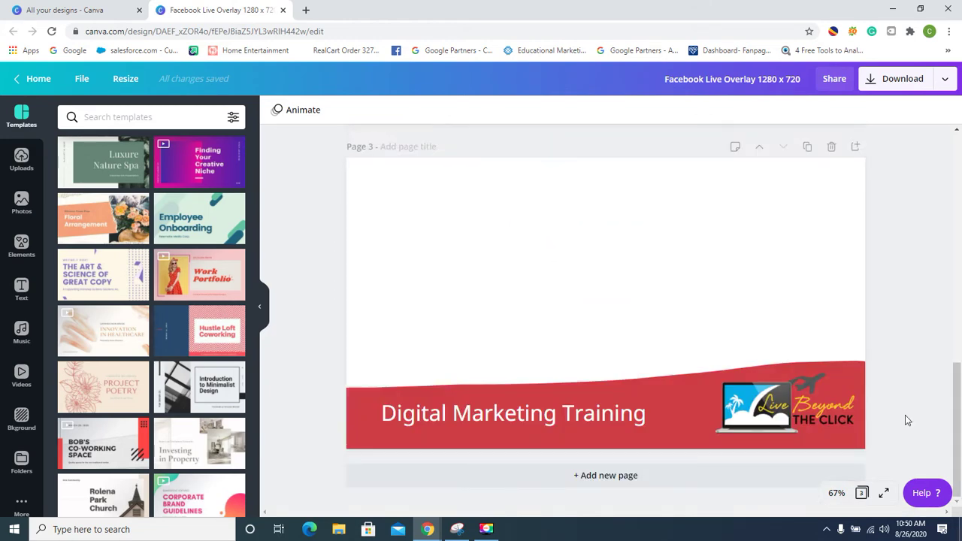
{"action": "left_click", "coordinate": [636, 487]}
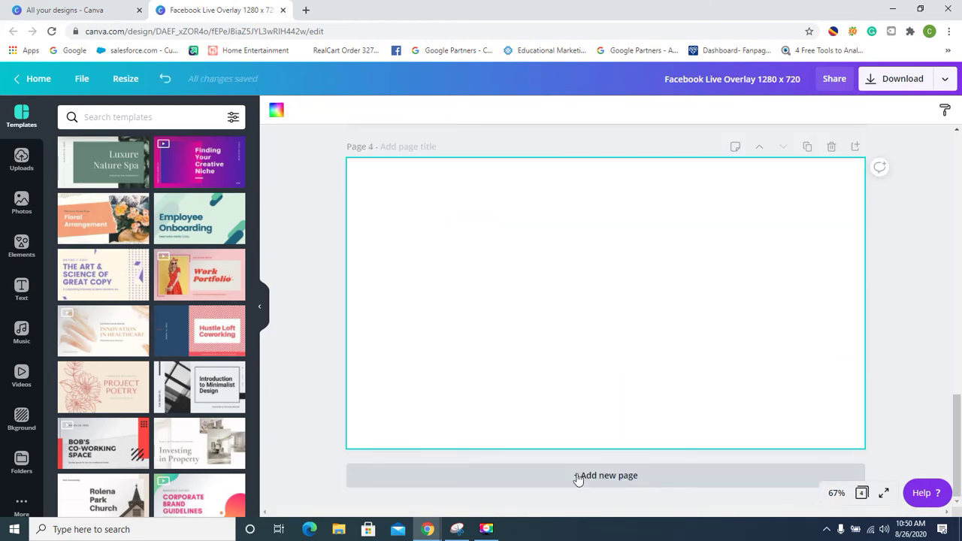
Step: Search the graphic elements library for 'rectangle'
{"action": "left_click", "coordinate": [21, 243]}
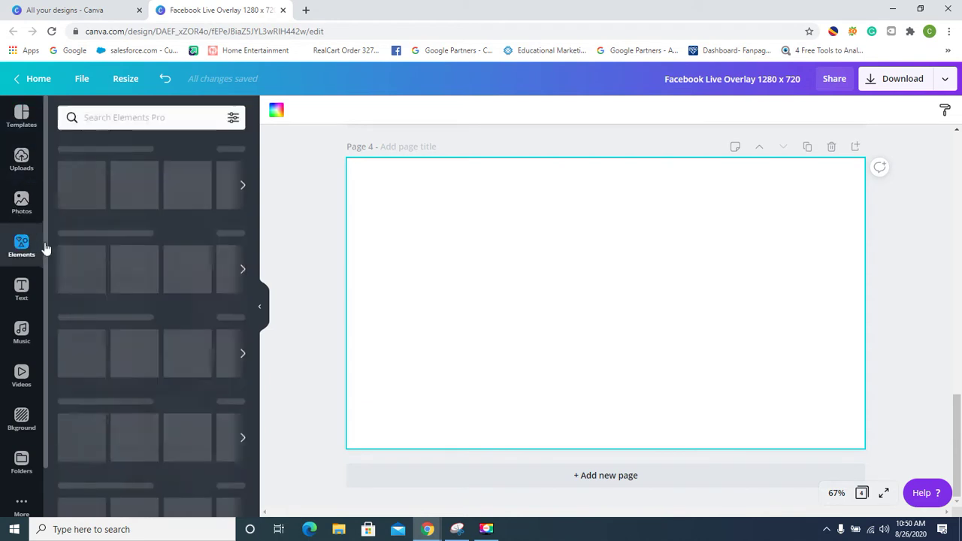
{"action": "left_click", "coordinate": [148, 116]}
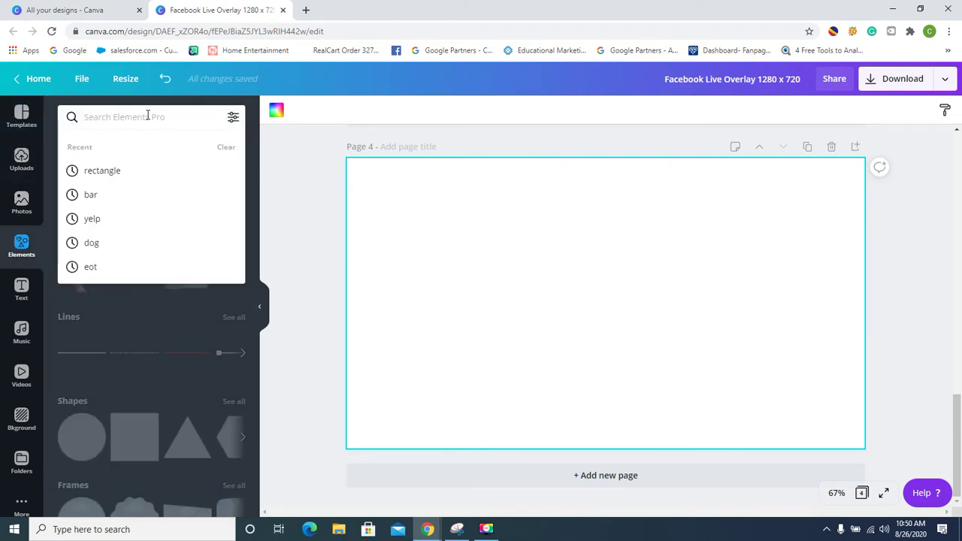
{"action": "type", "text": "rectangle"}
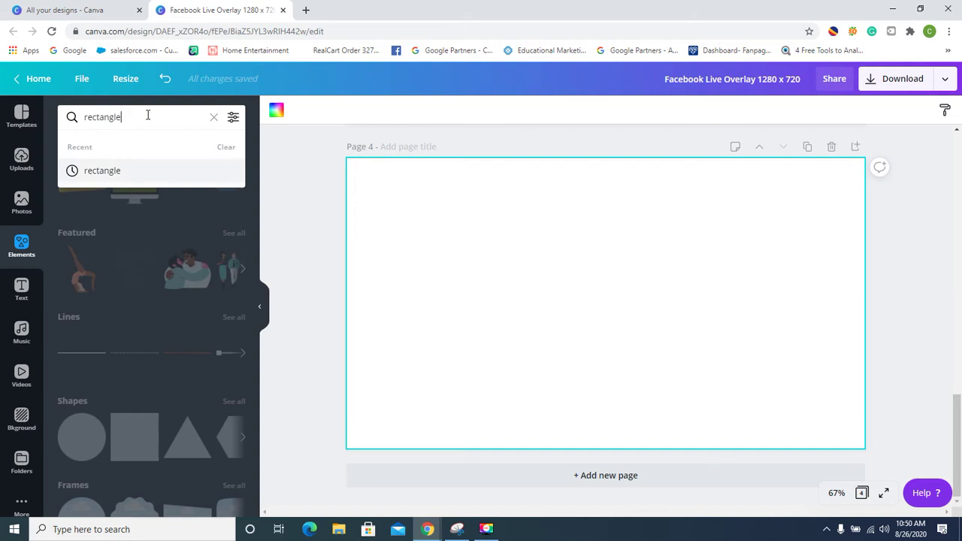
{"action": "key", "text": "Return"}
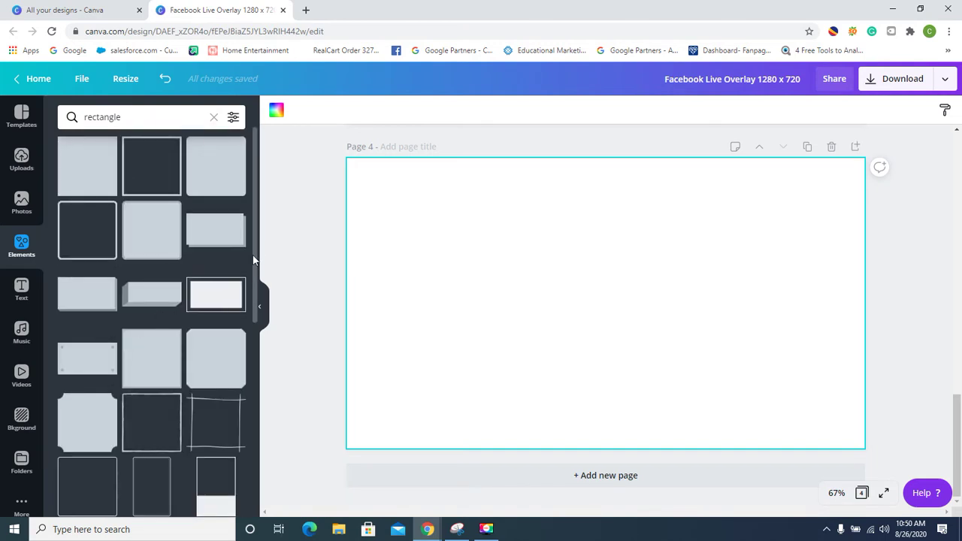
Step: Place the light-green brush-stroke rectangle near the page's bottom-left
{"action": "scroll", "coordinate": [248, 421], "scroll_direction": "down", "scroll_amount": 6}
{"action": "scroll", "coordinate": [251, 473], "scroll_direction": "down", "scroll_amount": 3}
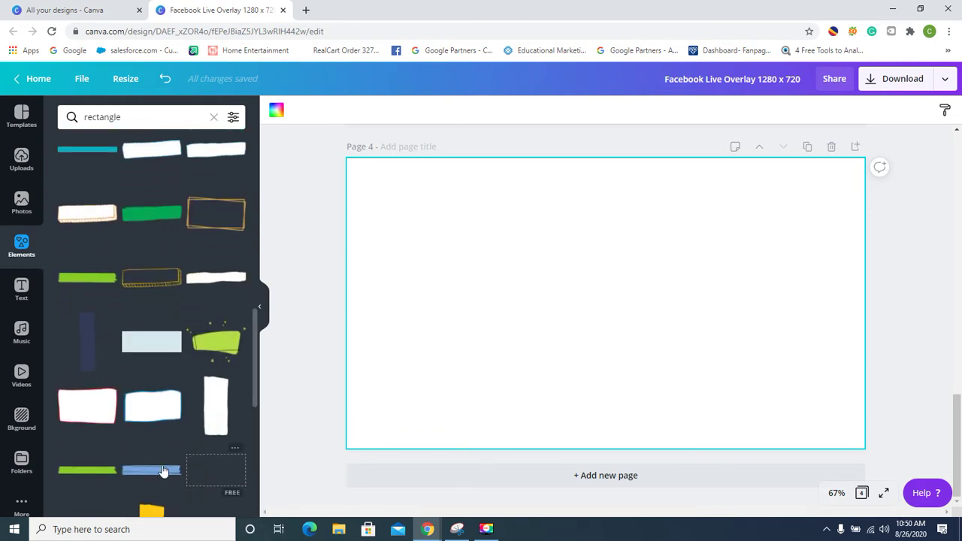
{"action": "mouse_move", "coordinate": [86, 470]}
{"action": "left_mouse_down"}
{"action": "mouse_move", "coordinate": [621, 391]}
{"action": "mouse_move", "coordinate": [546, 471]}
{"action": "mouse_move", "coordinate": [543, 460]}
{"action": "left_mouse_up"}
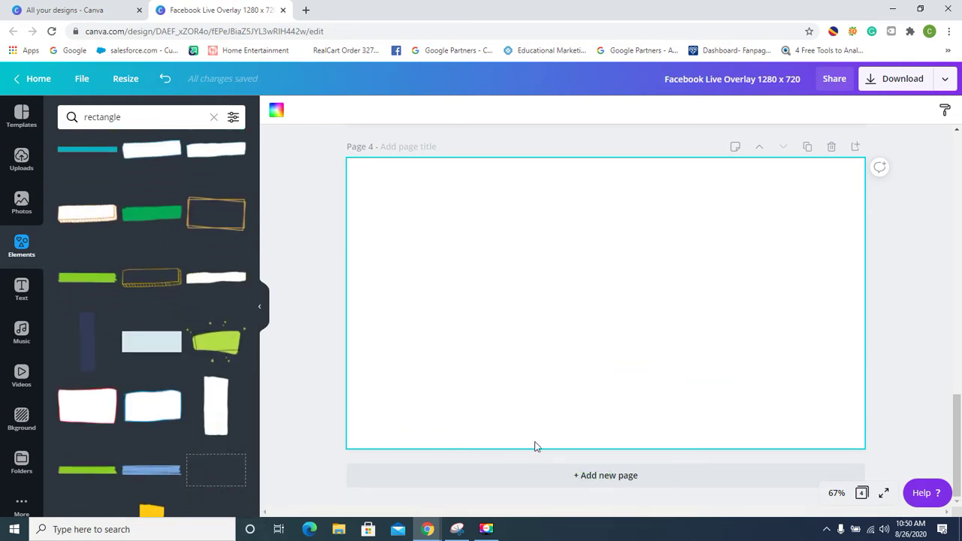
{"action": "mouse_move", "coordinate": [88, 483]}
{"action": "left_mouse_down"}
{"action": "mouse_move", "coordinate": [281, 414]}
{"action": "mouse_move", "coordinate": [395, 446]}
{"action": "mouse_move", "coordinate": [397, 425]}
{"action": "left_mouse_up"}
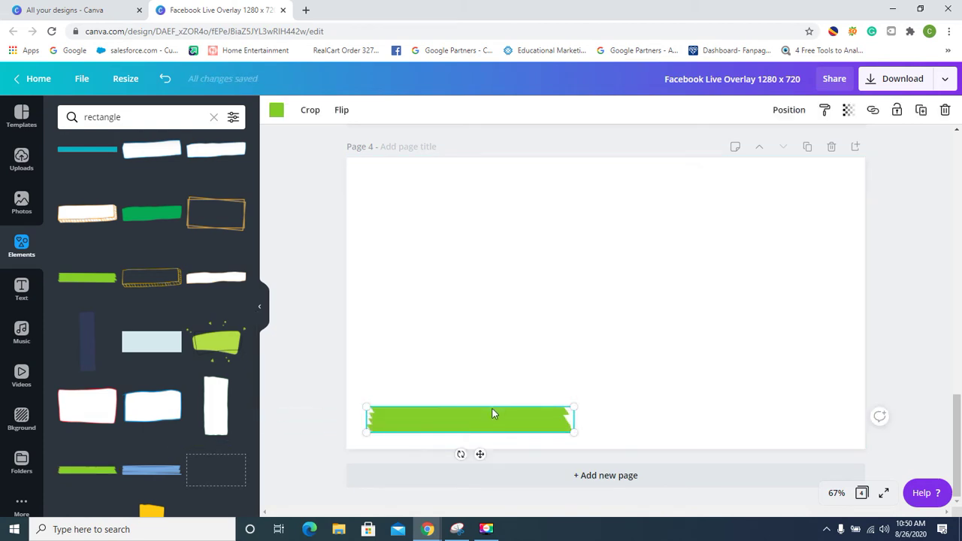
Step: Swap the light-green stroke for the darker green brush stroke and enlarge it
{"action": "key", "text": "Delete"}
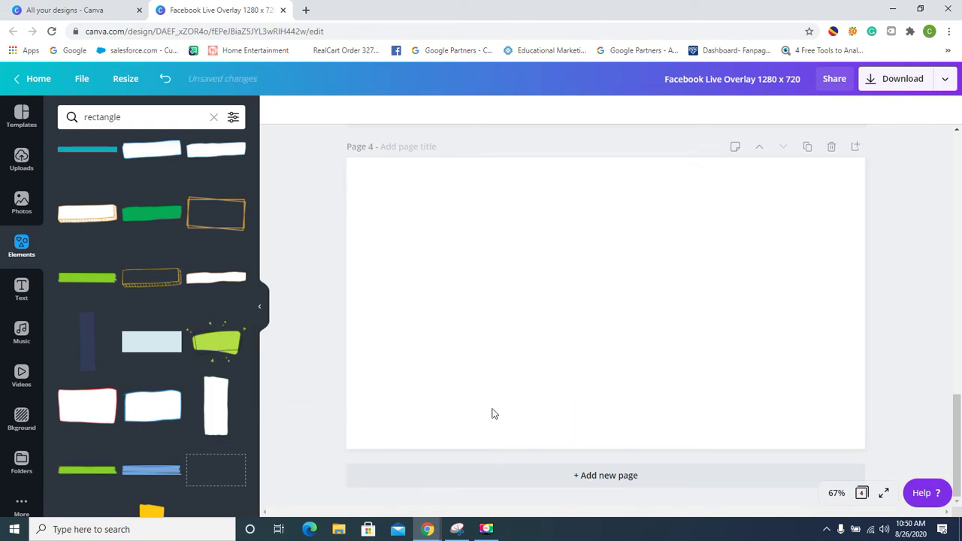
{"action": "left_click", "coordinate": [166, 216]}
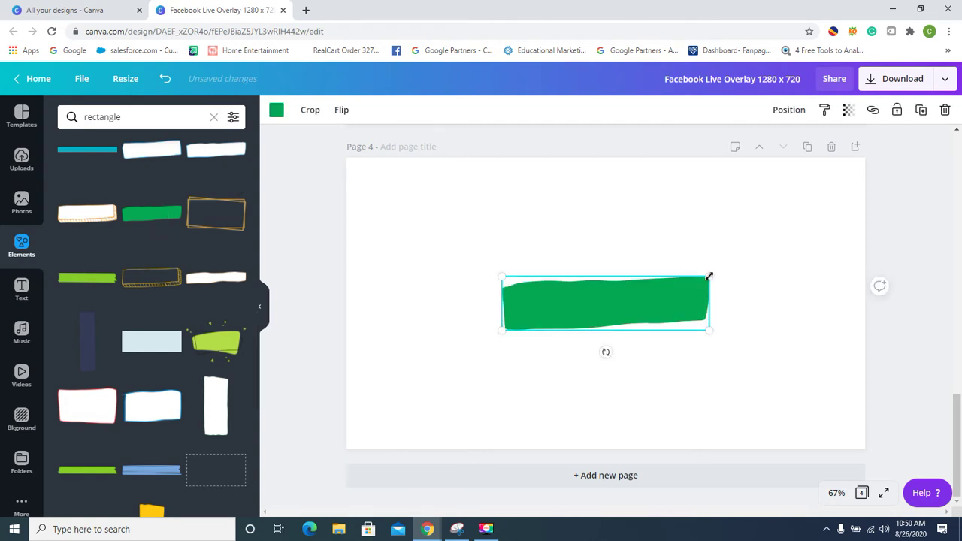
{"action": "left_click_drag", "start_coordinate": [709, 276], "coordinate": [850, 297]}
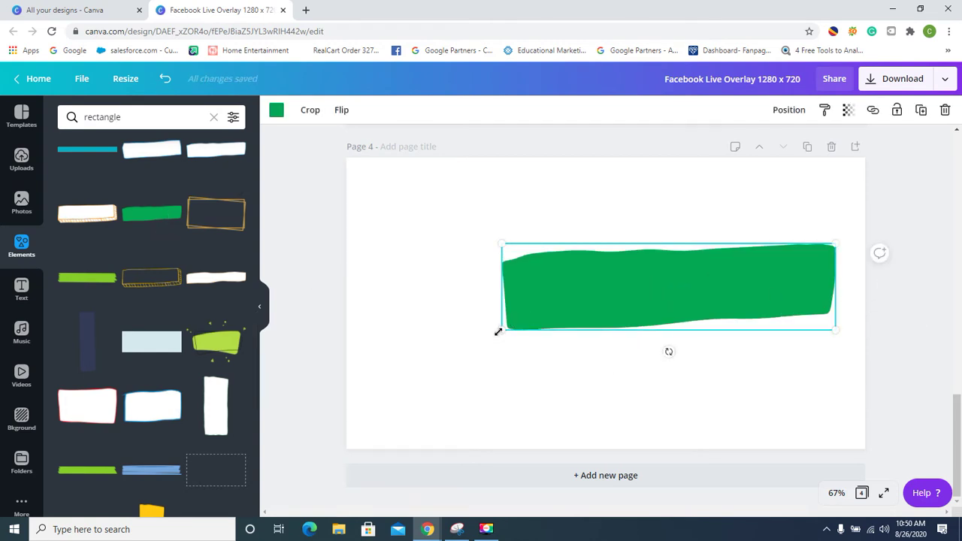
{"action": "mouse_move", "coordinate": [498, 332]}
{"action": "left_mouse_down"}
{"action": "mouse_move", "coordinate": [431, 378]}
{"action": "mouse_move", "coordinate": [316, 423]}
{"action": "mouse_move", "coordinate": [331, 422]}
{"action": "left_mouse_up"}
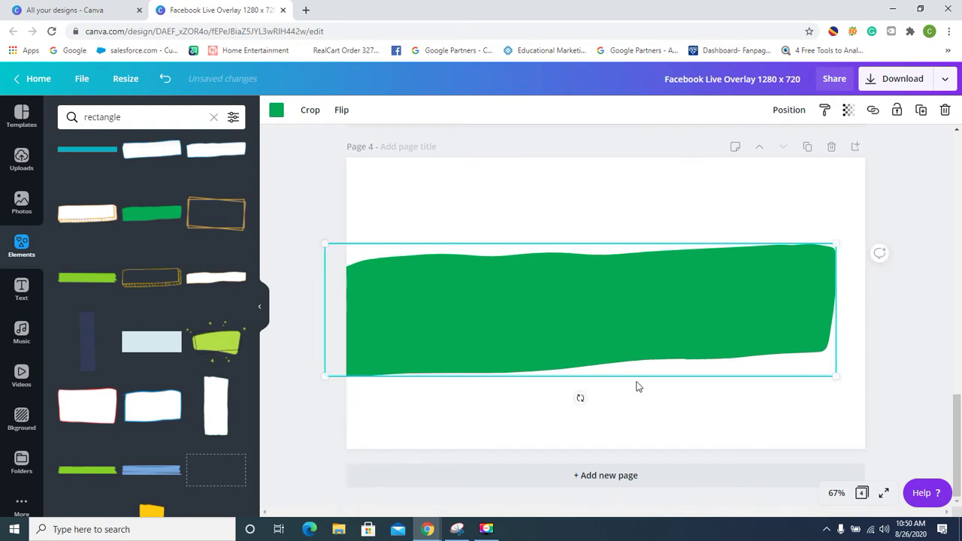
Step: Stretch the green stroke into a band along page 4's full bottom edge
{"action": "left_click_drag", "start_coordinate": [636, 387], "coordinate": [636, 429]}
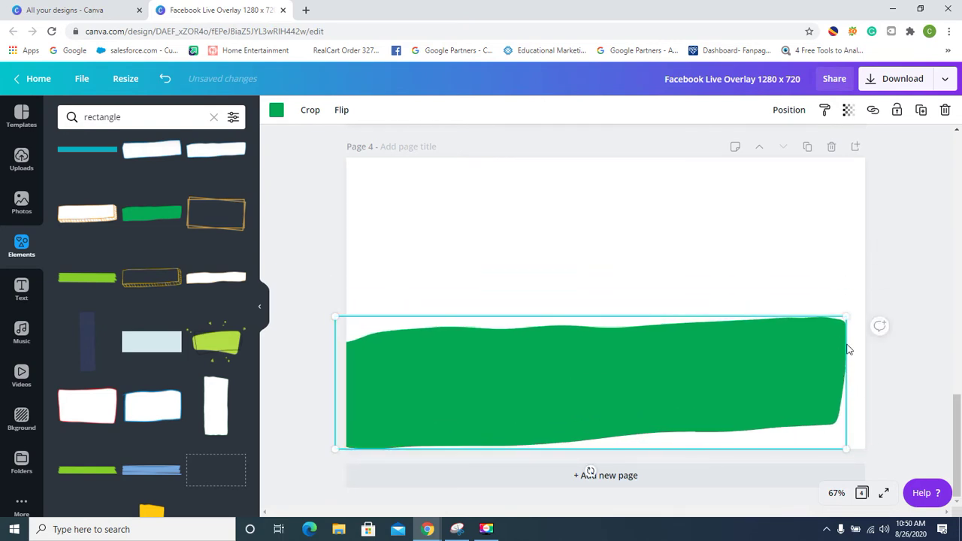
{"action": "left_click_drag", "start_coordinate": [847, 349], "coordinate": [879, 385]}
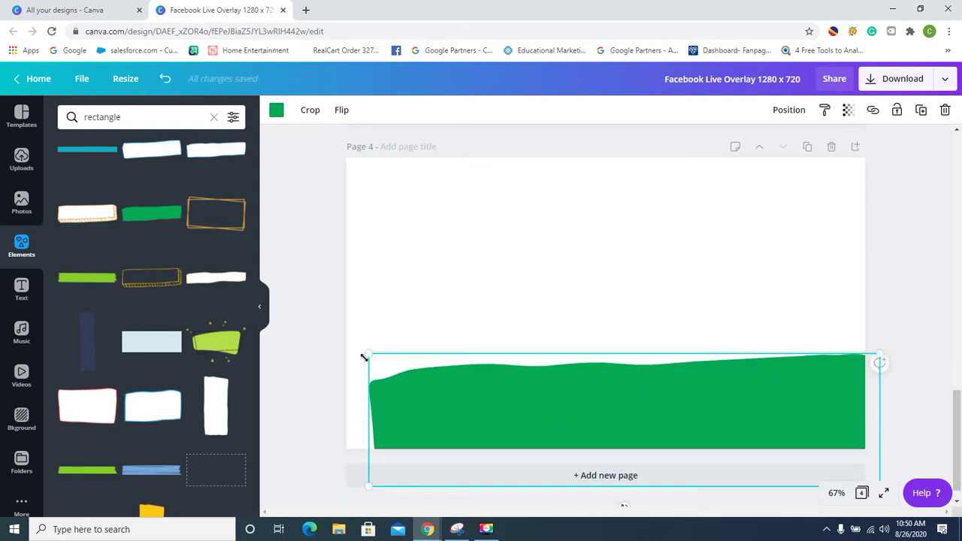
{"action": "left_click_drag", "start_coordinate": [368, 356], "coordinate": [316, 375]}
{"action": "left_click_drag", "start_coordinate": [572, 430], "coordinate": [563, 442]}
Step: Place the Live Beyond The Click logo from the LiveBeyondTheClick folder on the band's right end
{"action": "left_click", "coordinate": [625, 223]}
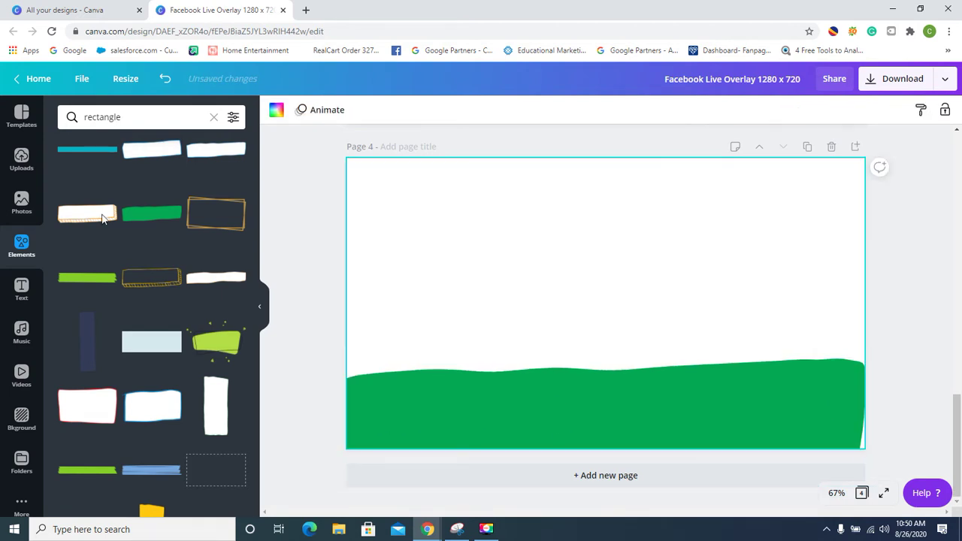
{"action": "left_click", "coordinate": [21, 463]}
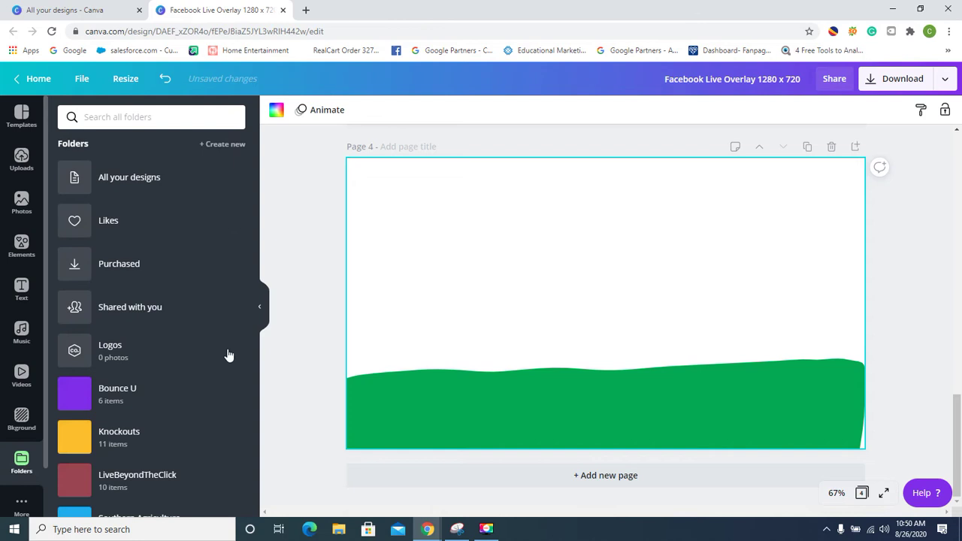
{"action": "scroll", "coordinate": [248, 345], "scroll_direction": "down", "scroll_amount": 3}
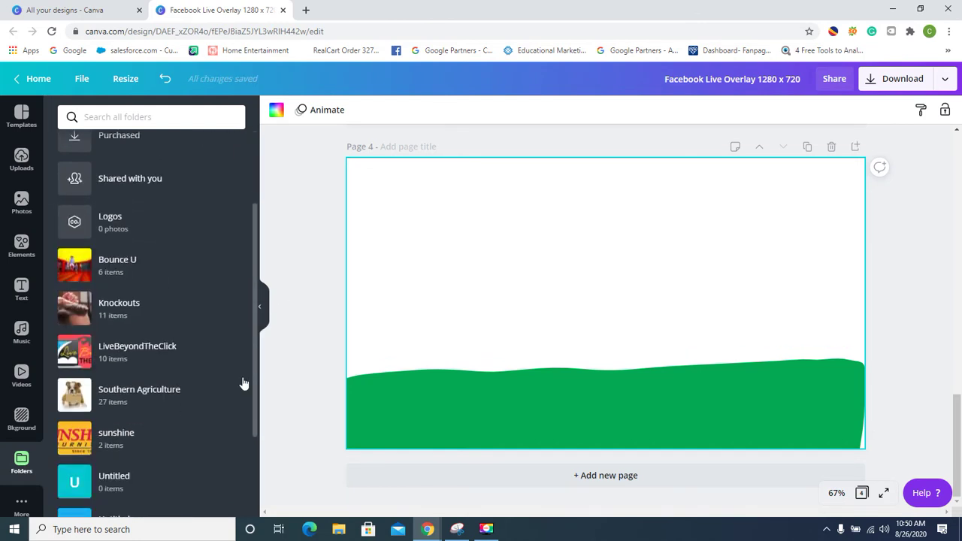
{"action": "left_click", "coordinate": [163, 338]}
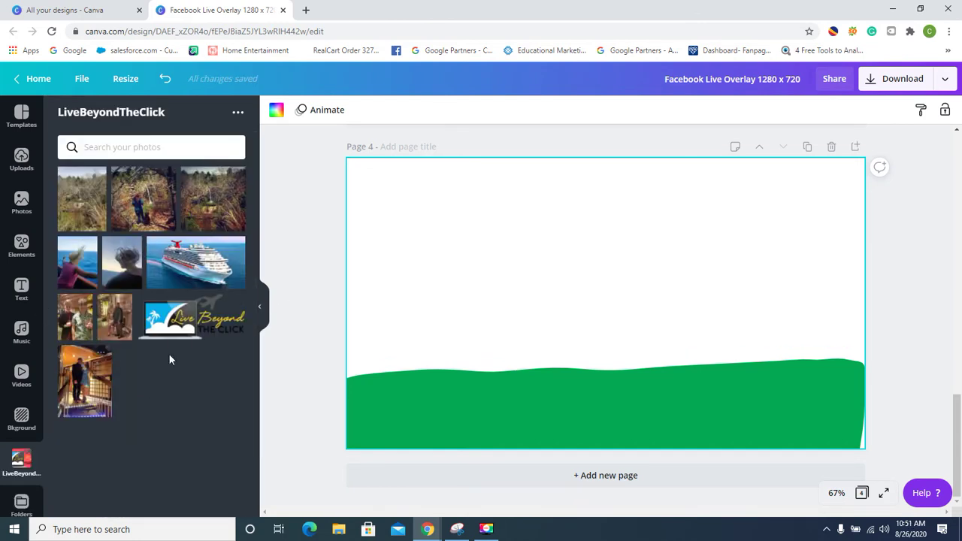
{"action": "left_click", "coordinate": [181, 327]}
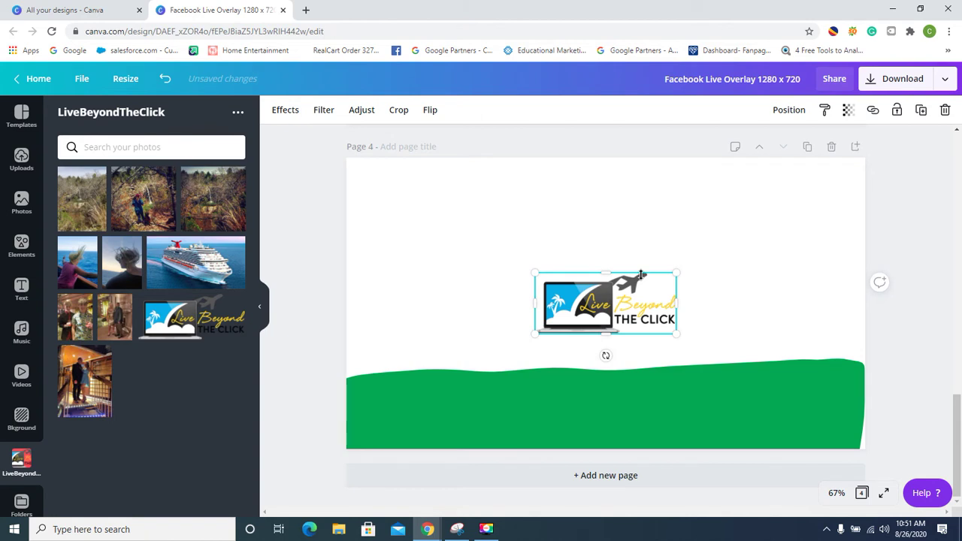
{"action": "left_click_drag", "start_coordinate": [646, 316], "coordinate": [820, 417]}
Step: Recolour the bottom band to the red Document Colors swatch
{"action": "left_click", "coordinate": [591, 430]}
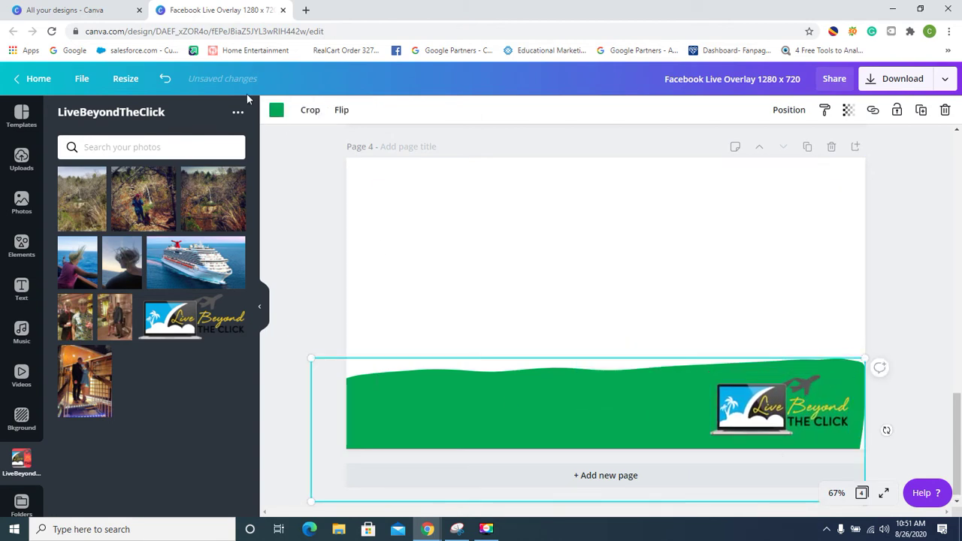
{"action": "left_click", "coordinate": [277, 111]}
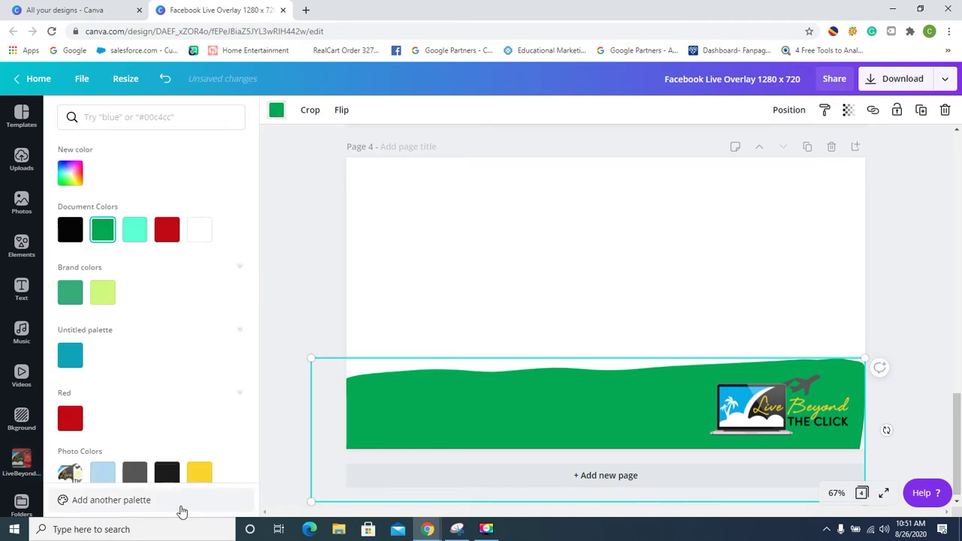
{"action": "left_click", "coordinate": [199, 480]}
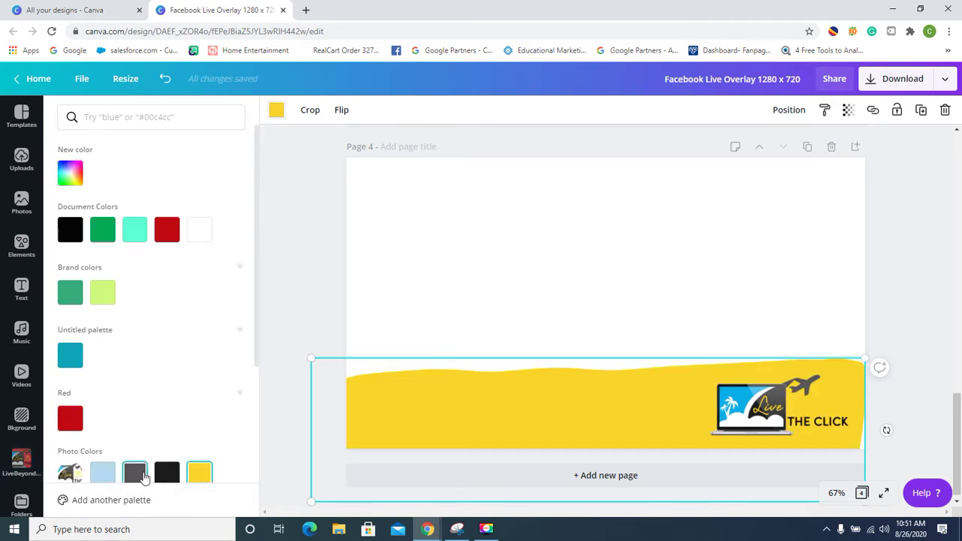
{"action": "left_click", "coordinate": [167, 230]}
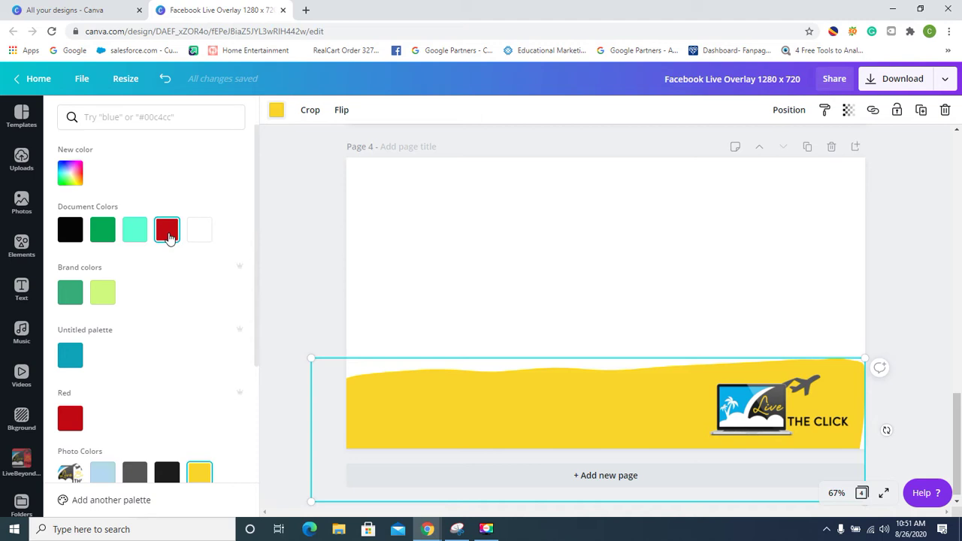
{"action": "left_click", "coordinate": [557, 301]}
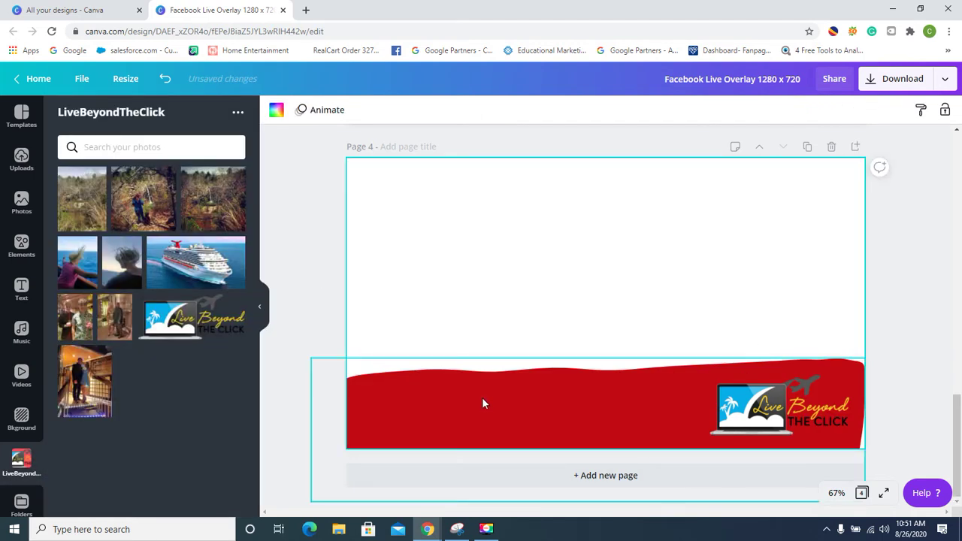
Step: Add the POOL PARTY text combination and set its font size to 60
{"action": "left_click", "coordinate": [22, 290]}
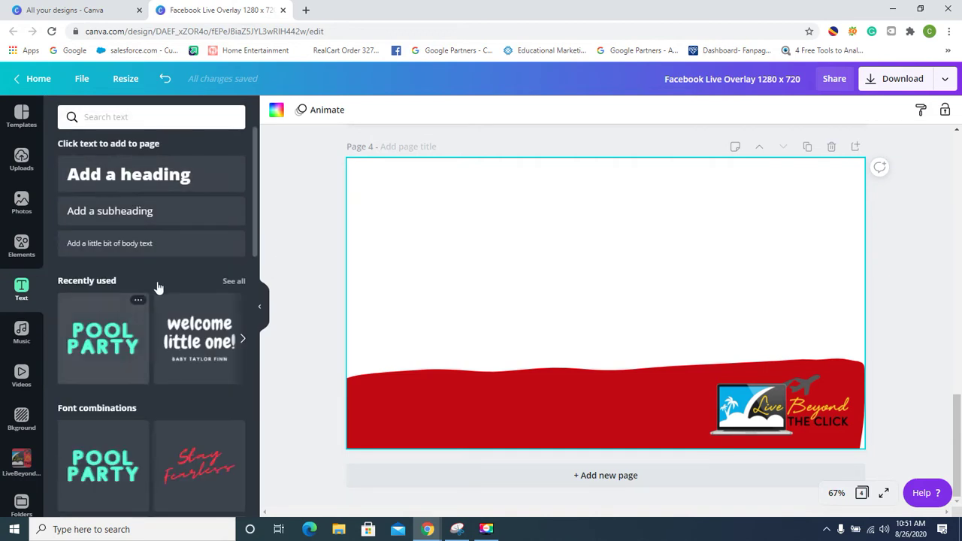
{"action": "left_click_drag", "start_coordinate": [64, 349], "coordinate": [469, 400]}
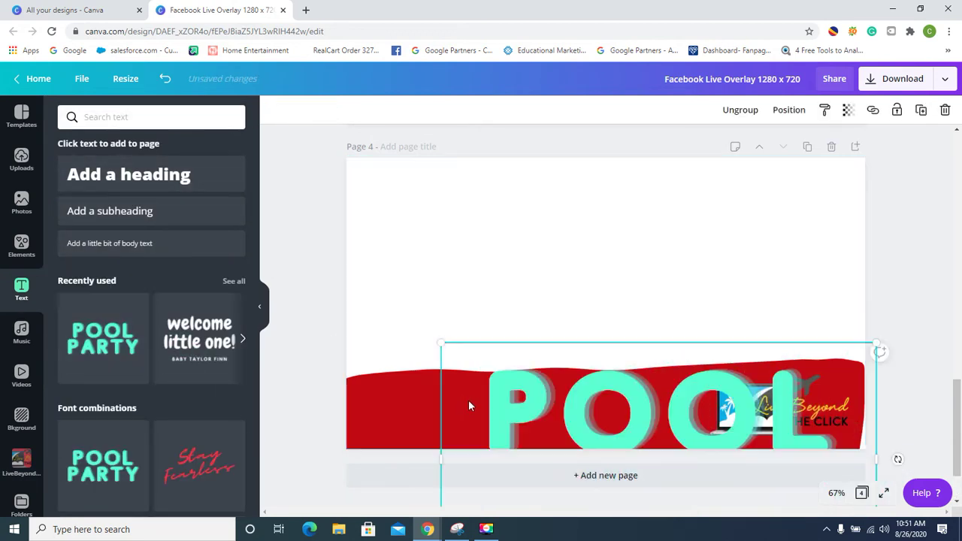
{"action": "left_click", "coordinate": [566, 412]}
{"action": "left_click", "coordinate": [401, 112]}
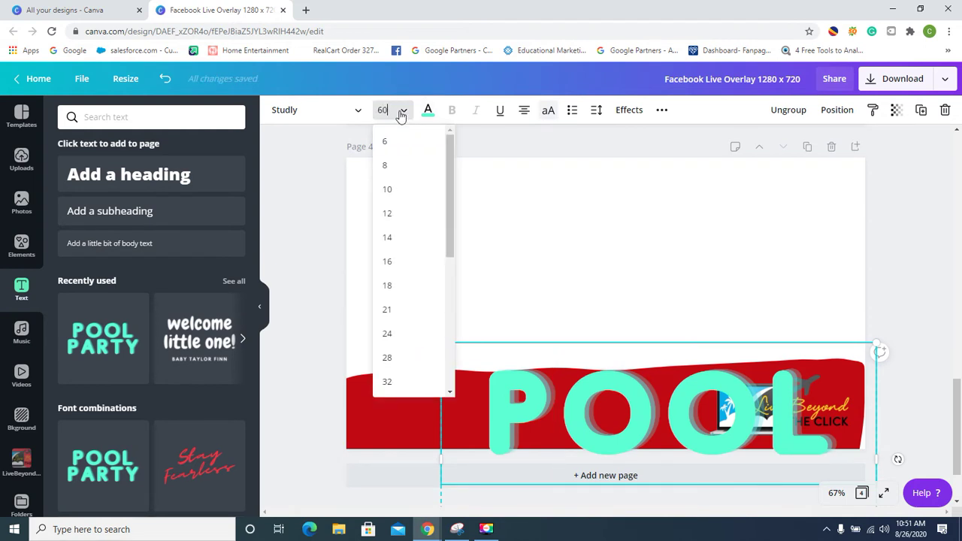
{"action": "left_click", "coordinate": [584, 300]}
{"action": "left_click_drag", "start_coordinate": [671, 365], "coordinate": [451, 416]}
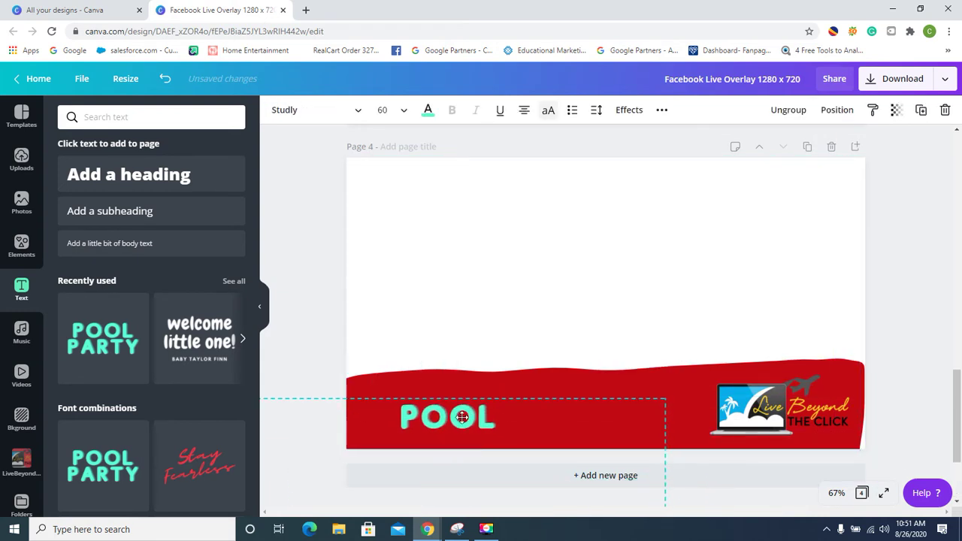
Step: Retype the text as DIGITAL TRAINING on the red band, then nudge the band slightly up
{"action": "double_click", "coordinate": [479, 415]}
{"action": "type", "text": "D"}
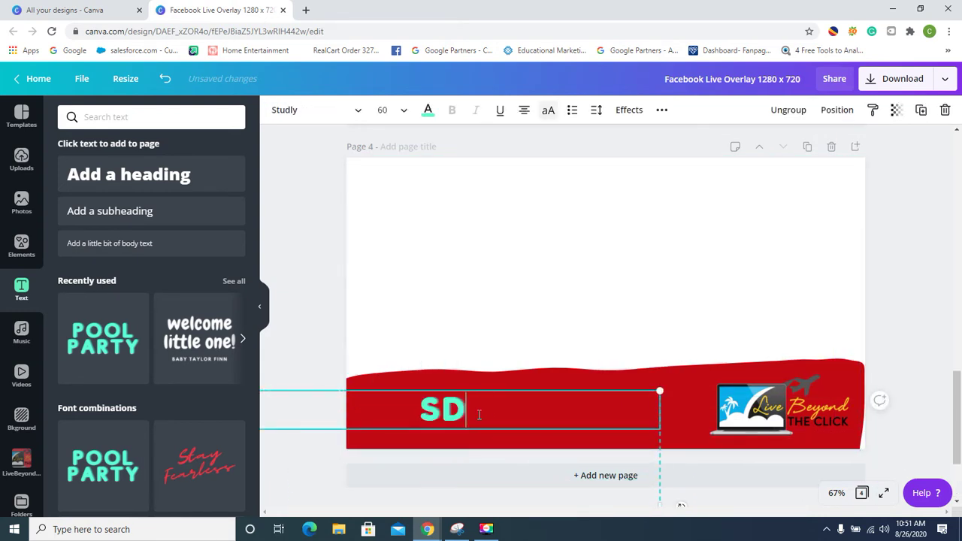
{"action": "type", "text": "IGITAL TRAINING"}
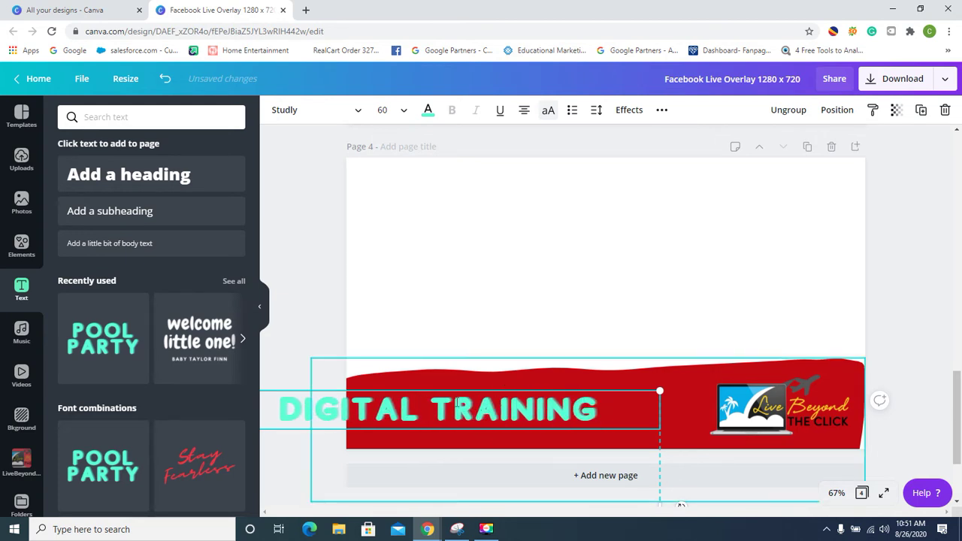
{"action": "left_click_drag", "start_coordinate": [499, 409], "coordinate": [550, 410]}
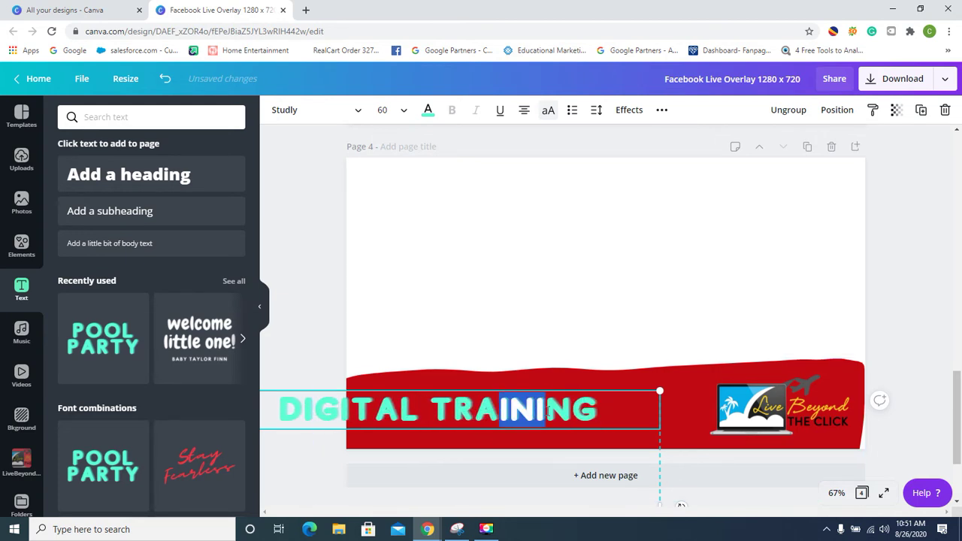
{"action": "key", "text": "Escape"}
{"action": "left_click_drag", "start_coordinate": [621, 408], "coordinate": [671, 409]}
{"action": "key", "text": "Delete"}
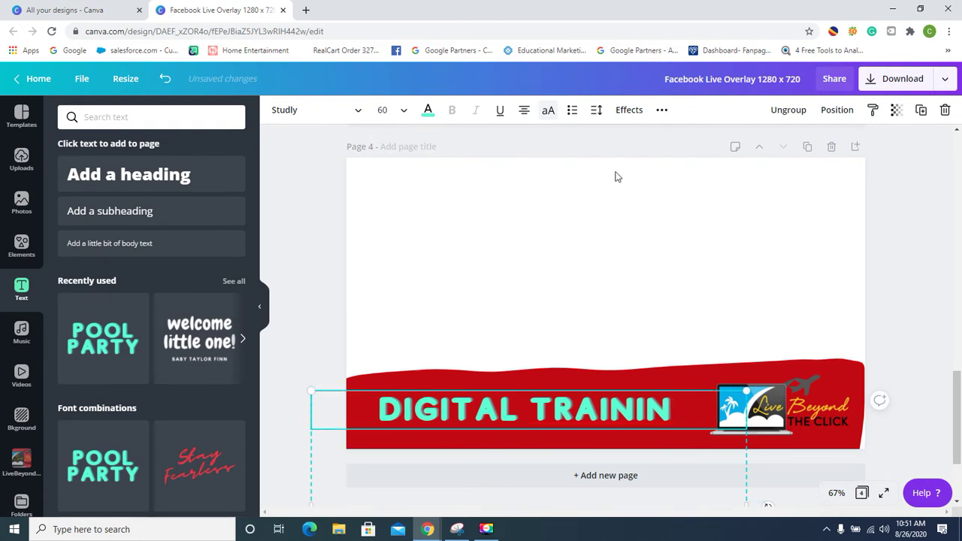
{"action": "left_click", "coordinate": [677, 388]}
{"action": "left_click_drag", "start_coordinate": [652, 317], "coordinate": [670, 436]}
Step: Delete the trial DIGITAL TRAININ text and add a new heading reading 'Digital Training'
{"action": "left_click", "coordinate": [619, 421]}
{"action": "key", "text": "Delete"}
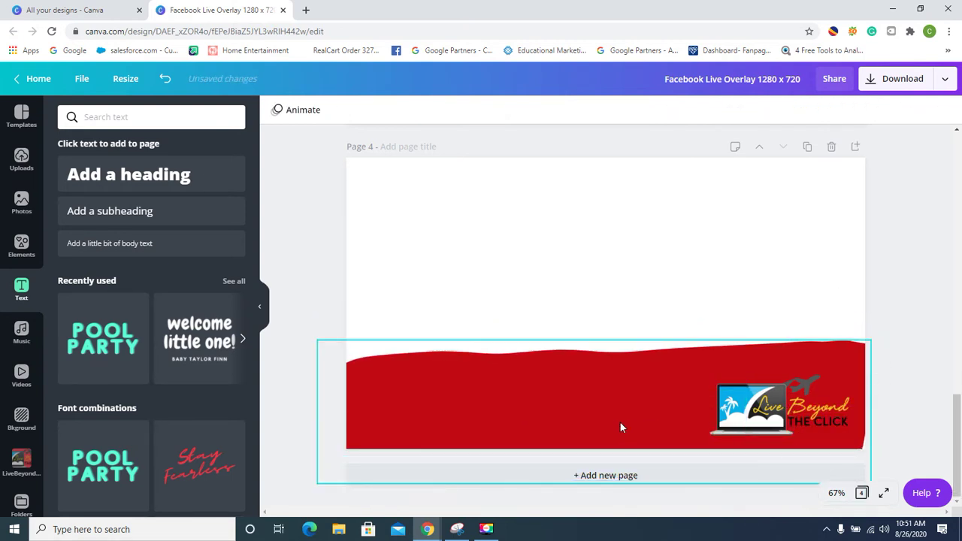
{"action": "left_click", "coordinate": [111, 177]}
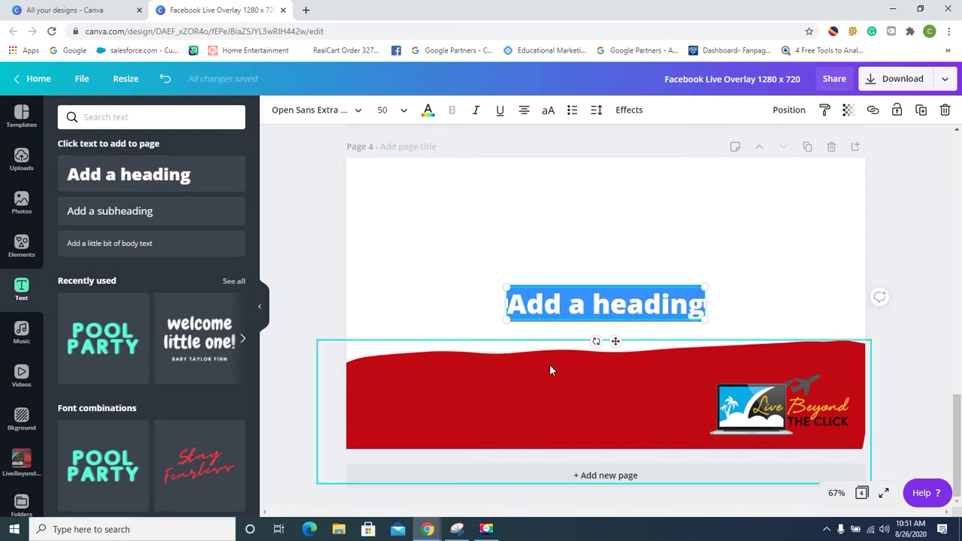
{"action": "type", "text": "Digital Training"}
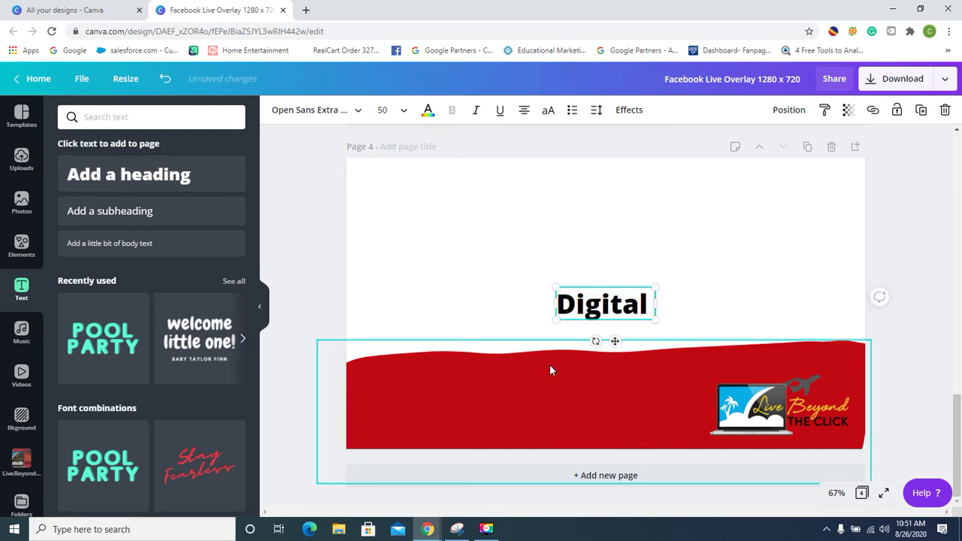
Step: Make the heading white and move it onto the red banner left of the logo
{"action": "left_click", "coordinate": [427, 110]}
{"action": "left_click", "coordinate": [167, 229]}
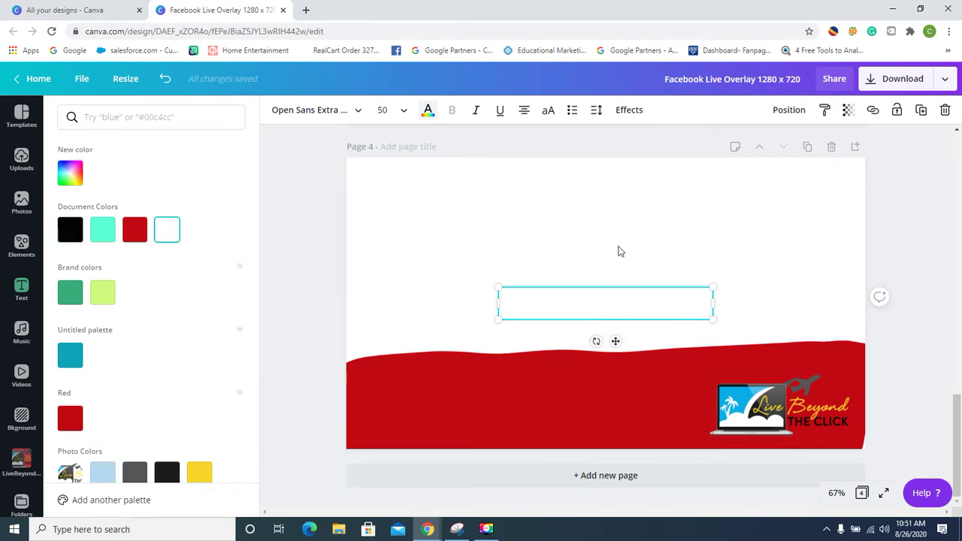
{"action": "left_click", "coordinate": [625, 307]}
{"action": "left_click", "coordinate": [681, 400]}
{"action": "left_click", "coordinate": [630, 313]}
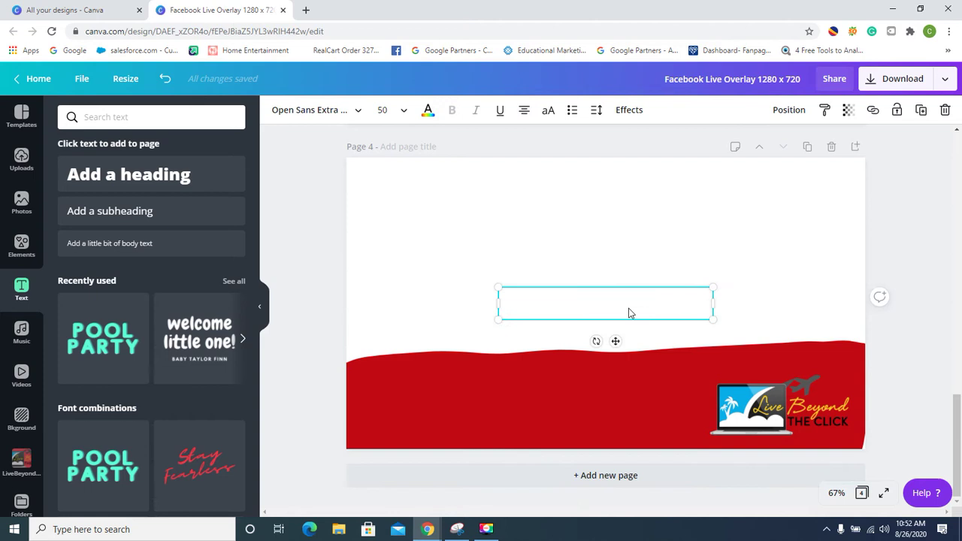
{"action": "left_click_drag", "start_coordinate": [630, 313], "coordinate": [576, 406]}
{"action": "left_click", "coordinate": [344, 133]}
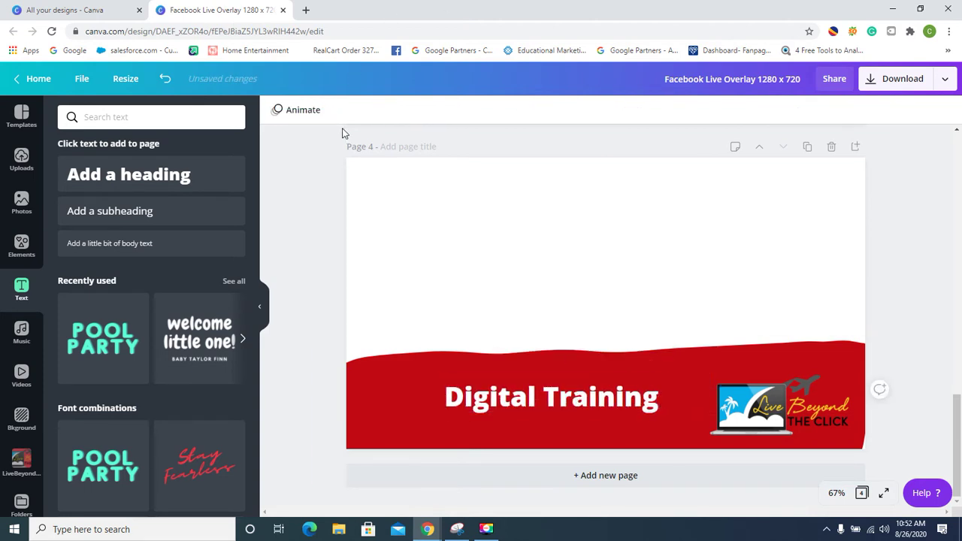
{"action": "left_click", "coordinate": [323, 113]}
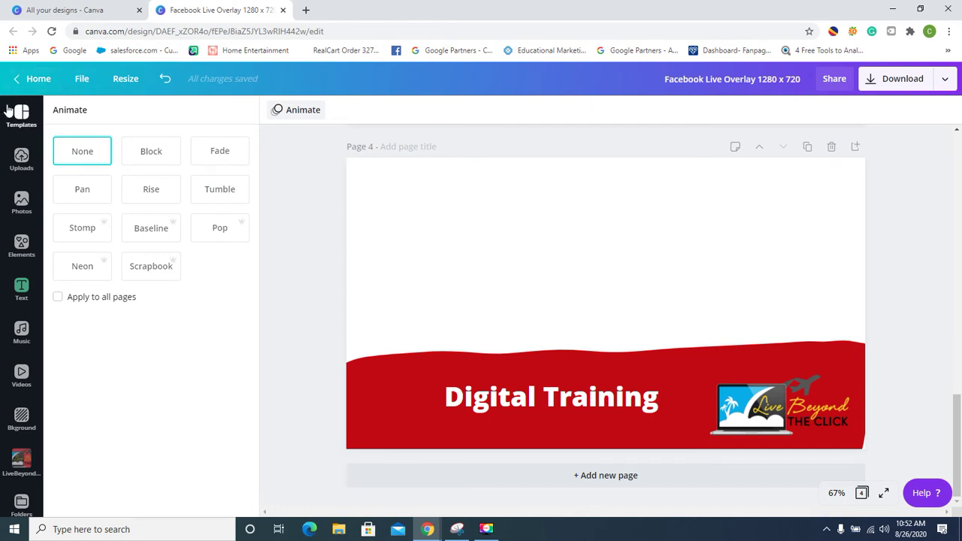
Step: Switch the heading to the Graduate font, enlarge it to about 52.3, and shift it down-left
{"action": "left_click", "coordinate": [554, 407]}
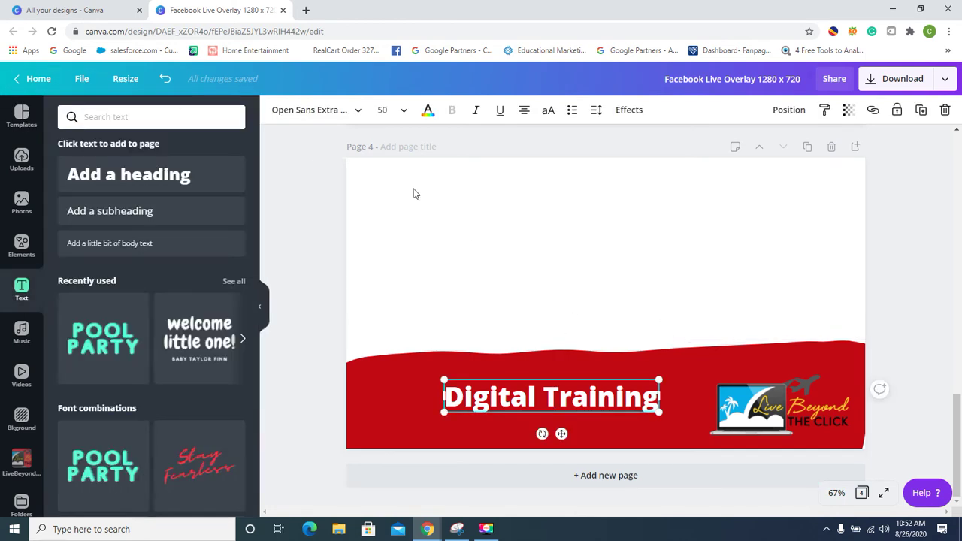
{"action": "left_click", "coordinate": [322, 109]}
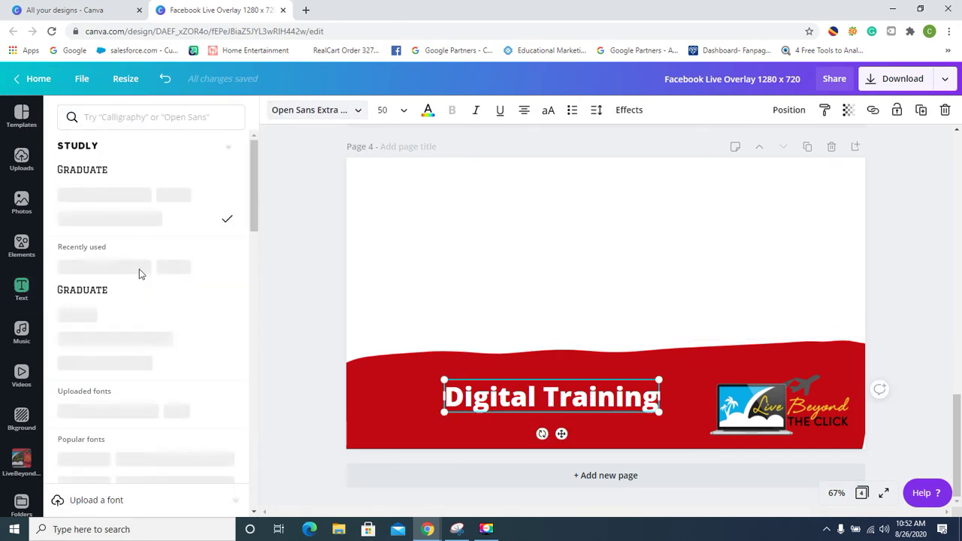
{"action": "left_click", "coordinate": [114, 171]}
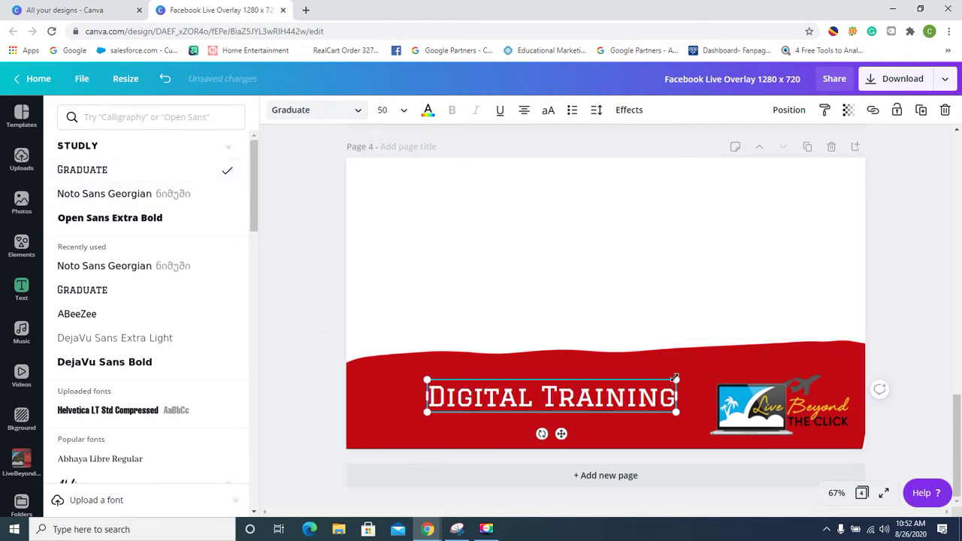
{"action": "left_click_drag", "start_coordinate": [675, 378], "coordinate": [688, 378]}
{"action": "left_click_drag", "start_coordinate": [613, 394], "coordinate": [500, 405]}
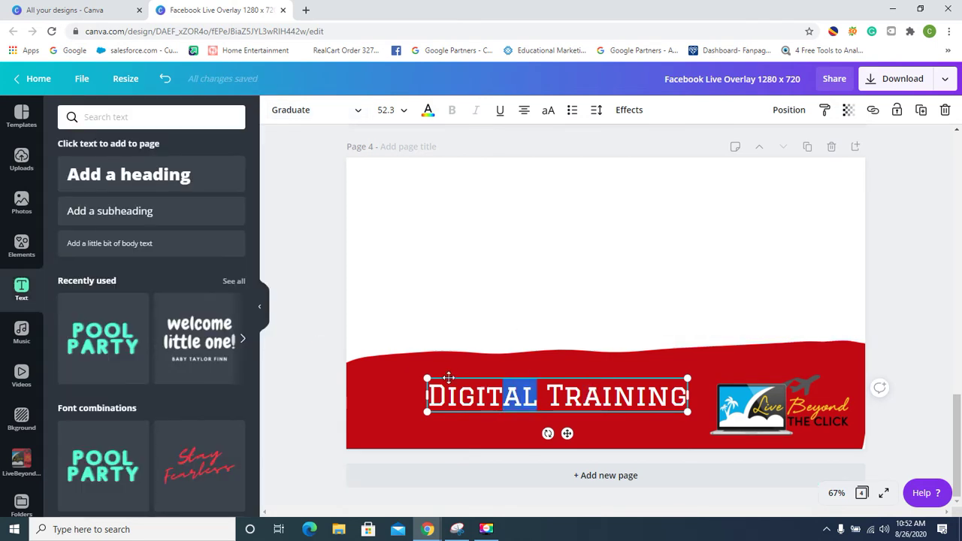
{"action": "left_click", "coordinate": [495, 256]}
{"action": "left_click_drag", "start_coordinate": [622, 396], "coordinate": [604, 405]}
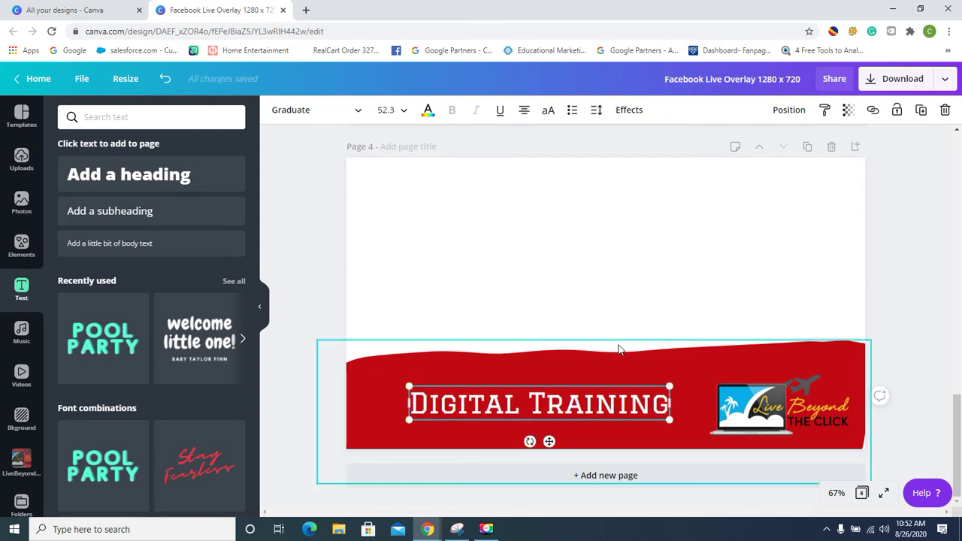
Step: Make the red banner slightly transparent, at 78 transparency
{"action": "left_click", "coordinate": [847, 110]}
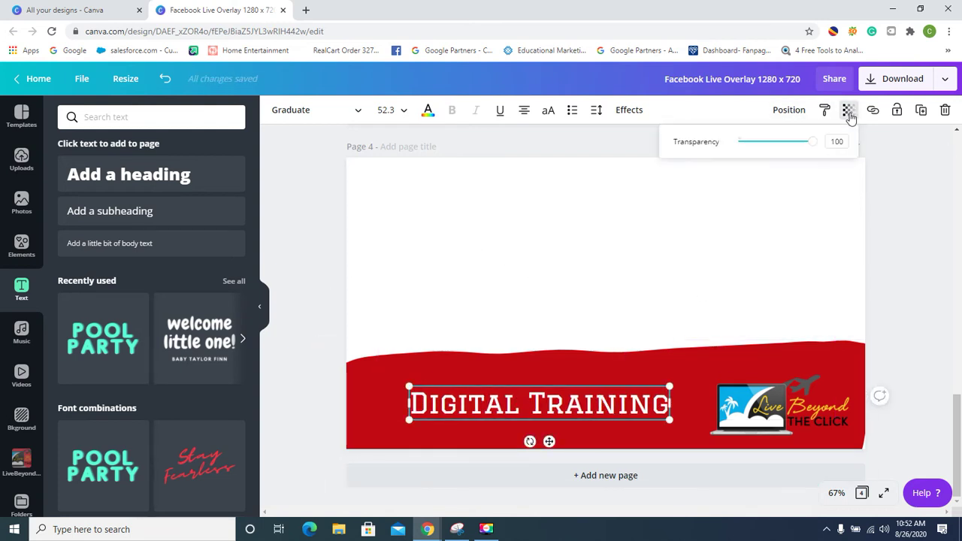
{"action": "left_click", "coordinate": [912, 371]}
{"action": "left_click", "coordinate": [842, 367]}
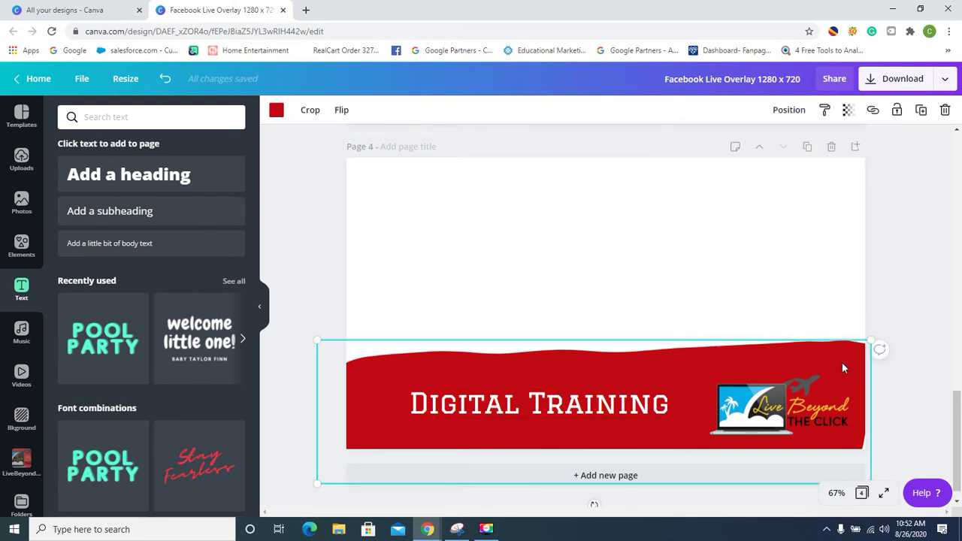
{"action": "left_click", "coordinate": [848, 112]}
{"action": "left_click_drag", "start_coordinate": [816, 142], "coordinate": [798, 150]}
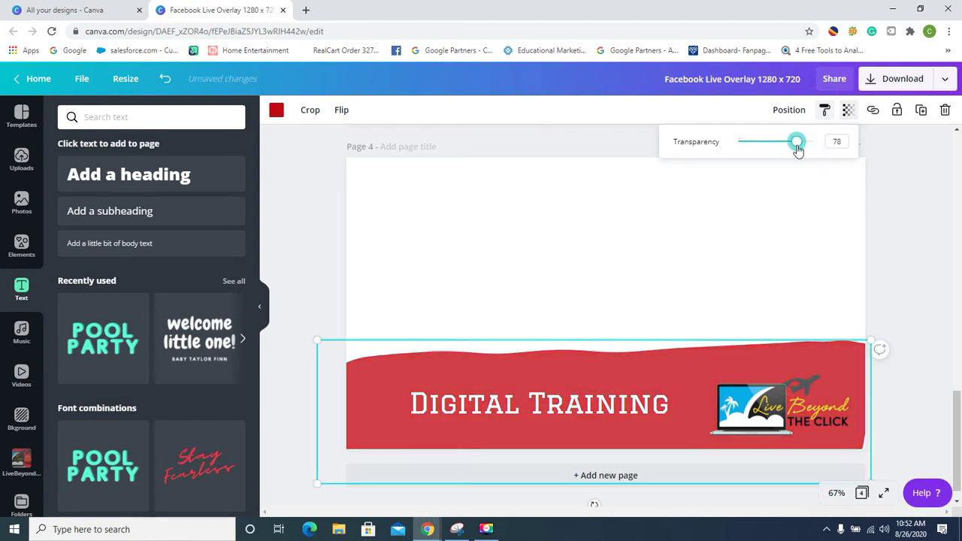
Step: Undo the solid red page background so page 4 is white again
{"action": "left_click", "coordinate": [811, 272]}
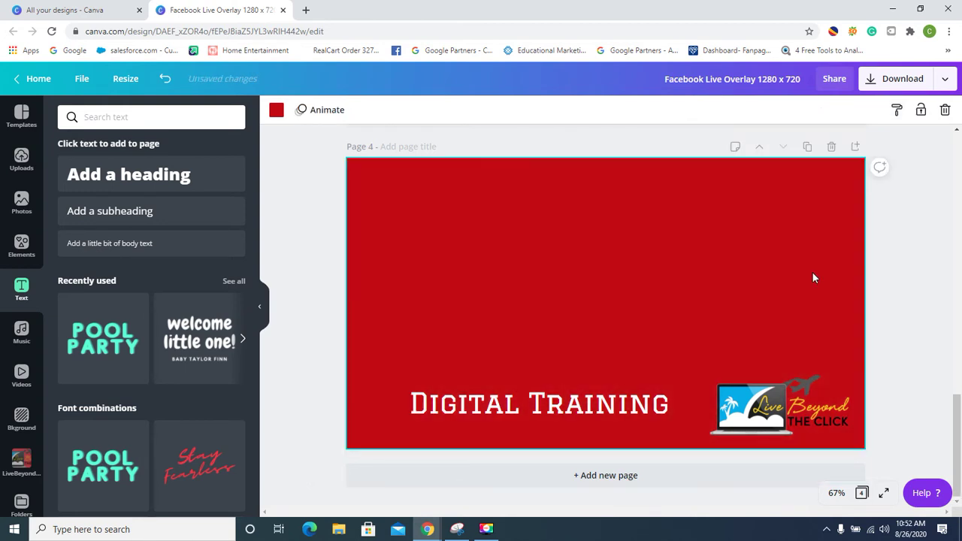
{"action": "left_click", "coordinate": [165, 78]}
{"action": "left_click", "coordinate": [910, 220]}
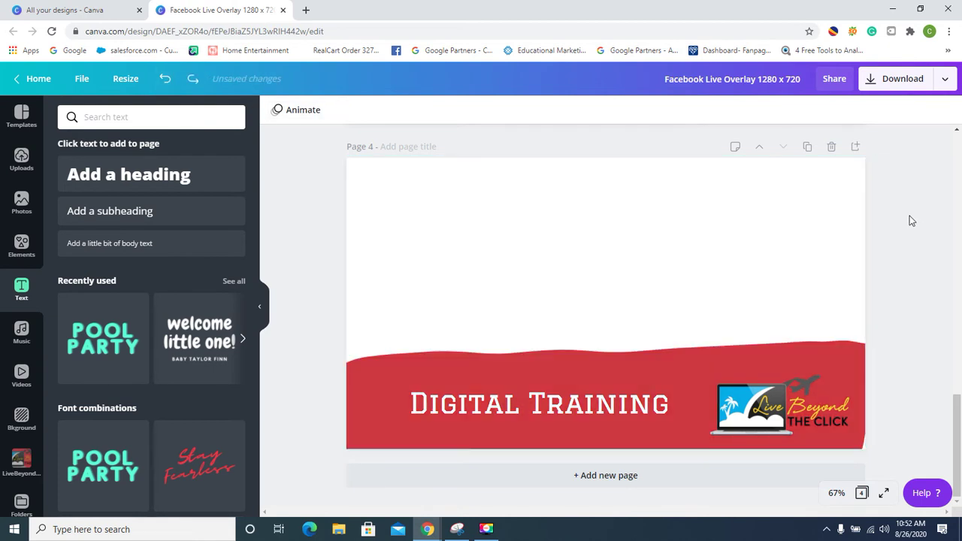
Step: Export just Page 4 as a PNG with a transparent background
{"action": "left_click", "coordinate": [894, 81]}
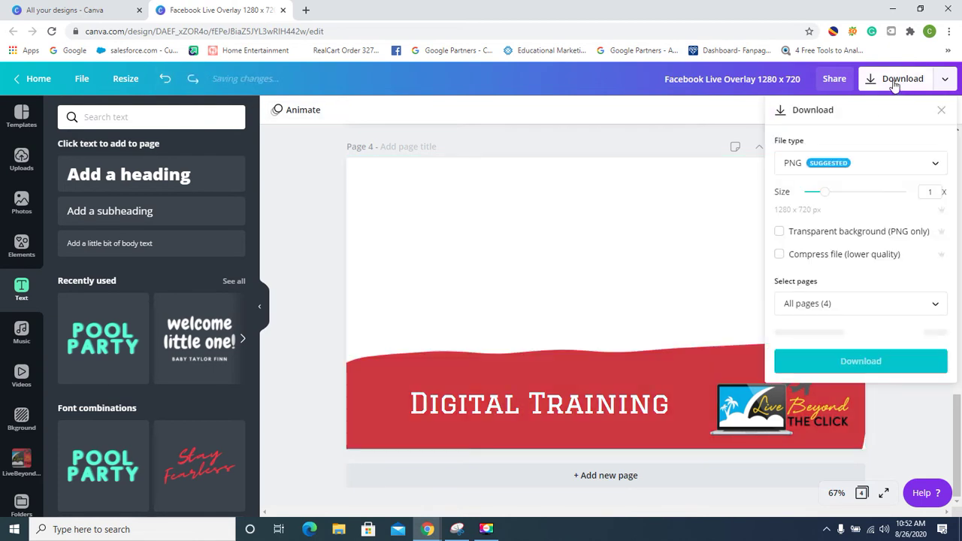
{"action": "left_click", "coordinate": [779, 232]}
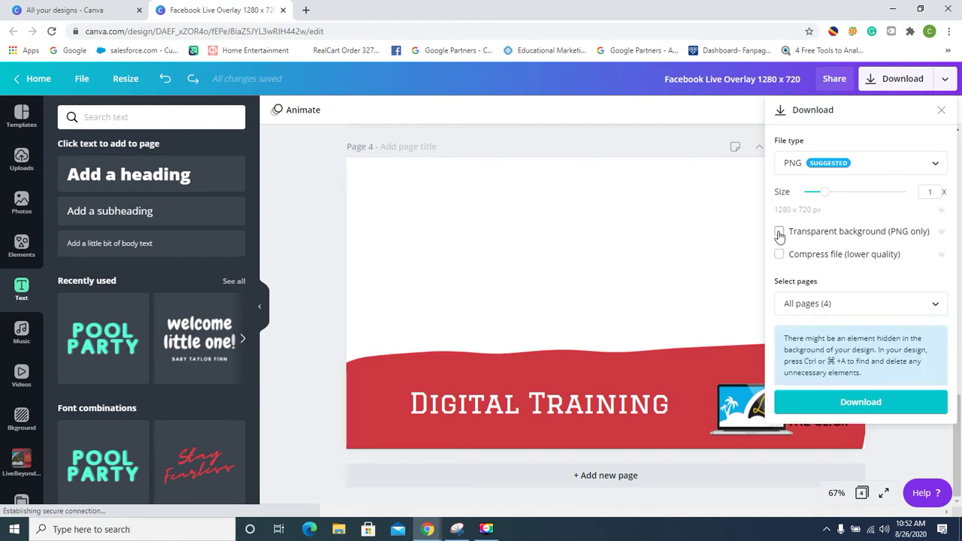
{"action": "left_click", "coordinate": [849, 301]}
{"action": "scroll", "coordinate": [940, 188], "scroll_direction": "down", "scroll_amount": 1}
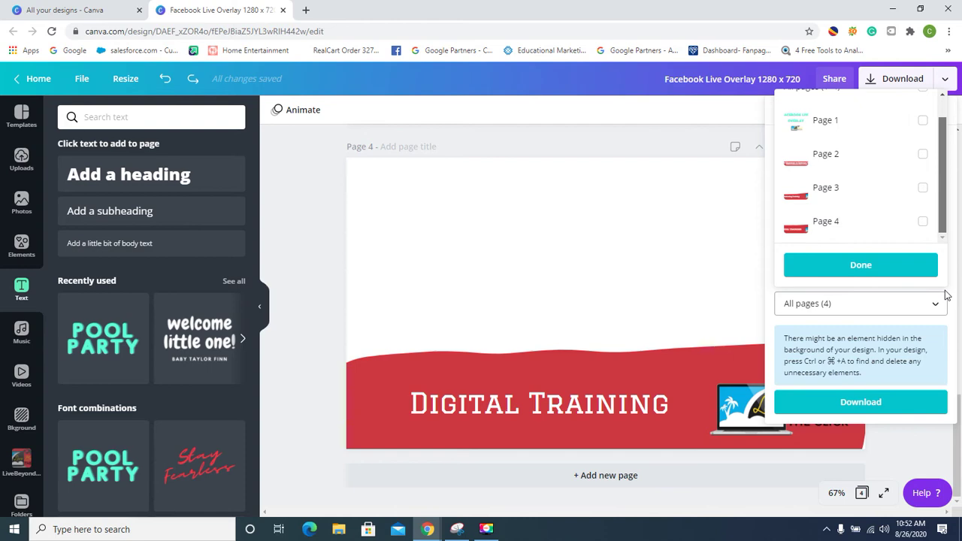
{"action": "left_click", "coordinate": [923, 223]}
{"action": "left_click", "coordinate": [924, 268]}
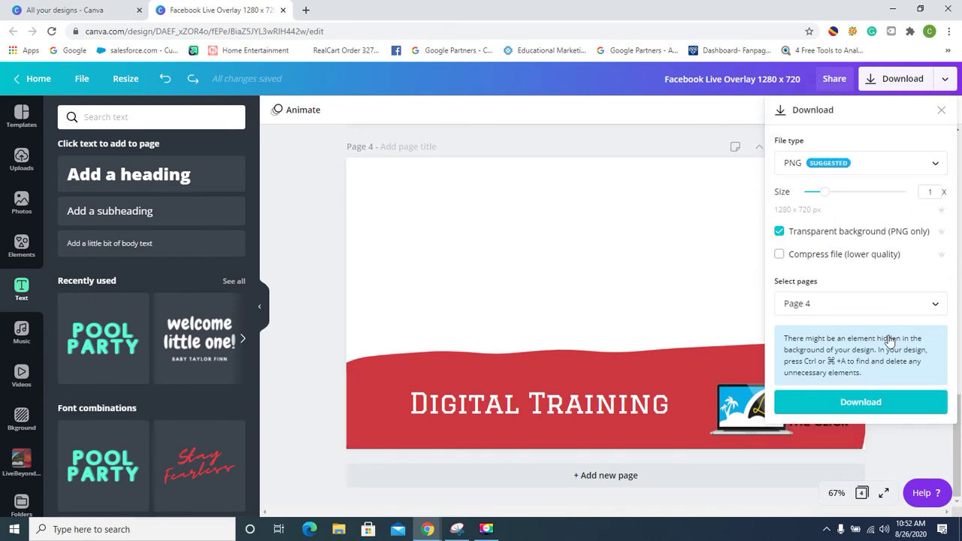
{"action": "left_click", "coordinate": [882, 409]}
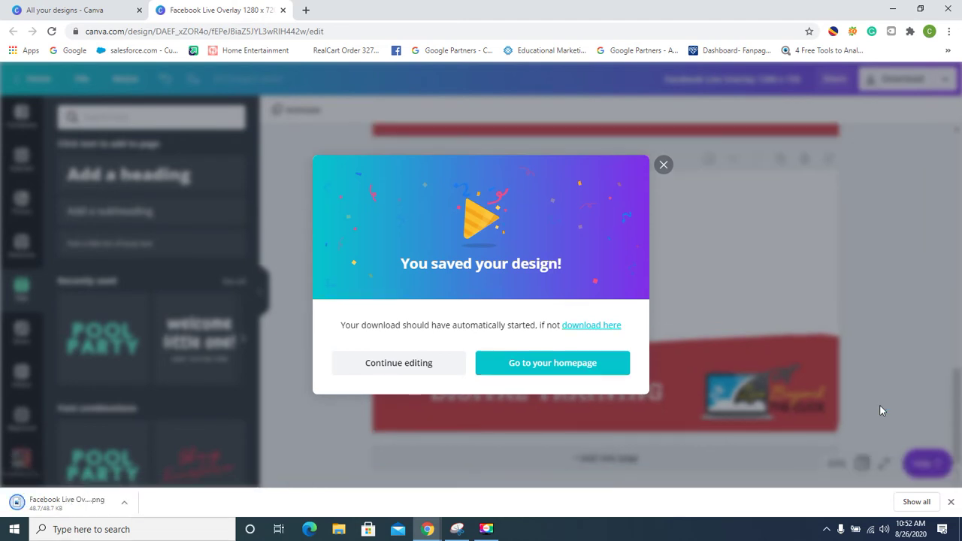
Step: Bring up Snipping Tool, dismiss Canva's 'You saved your design!' popup, and switch windows
{"action": "left_click", "coordinate": [457, 530]}
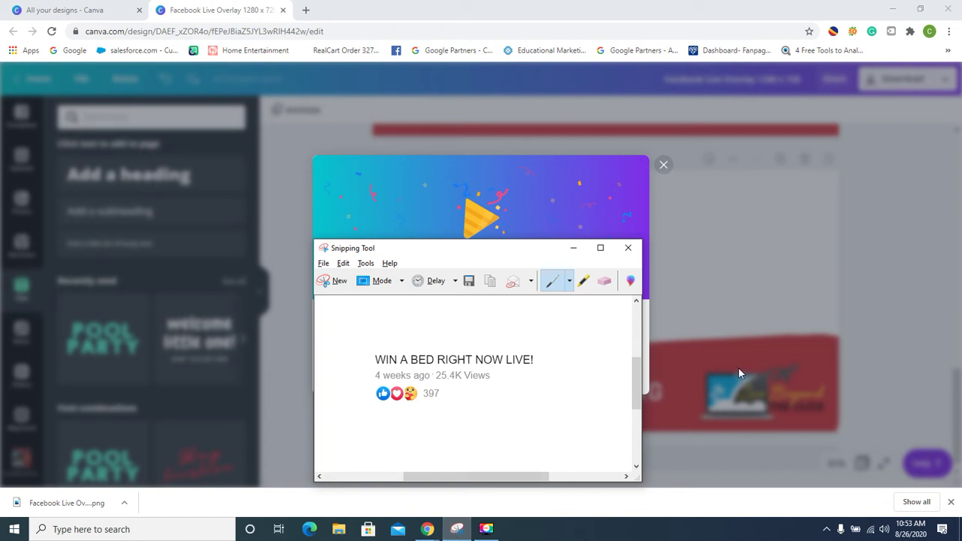
{"action": "left_click", "coordinate": [768, 279]}
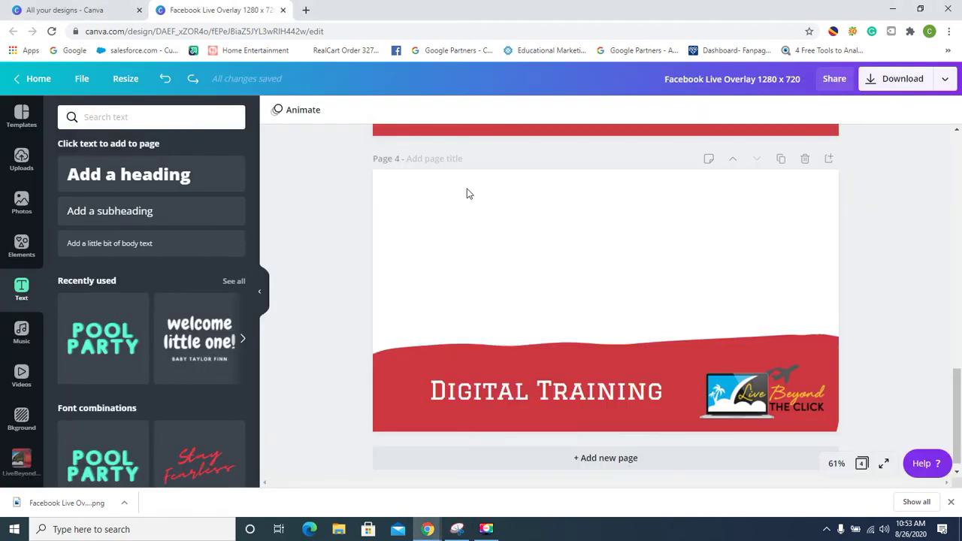
{"action": "key", "text": "alt+Tab"}
{"action": "key", "text": "alt+Tab"}
{"action": "key", "text": "alt+Tab"}
{"action": "key", "text": "alt+Tab"}
{"action": "key", "text": "alt+Tab"}
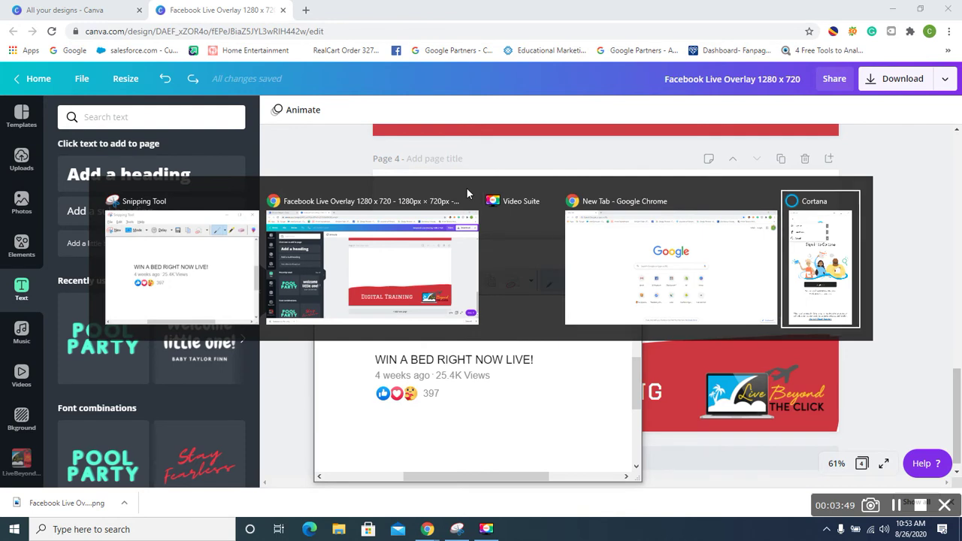
Step: Search for 'facebook frame studio' from the new Chrome tab
{"action": "key", "text": "alt+Tab"}
{"action": "key", "text": "alt+Tab"}
{"action": "key", "text": "alt+Tab"}
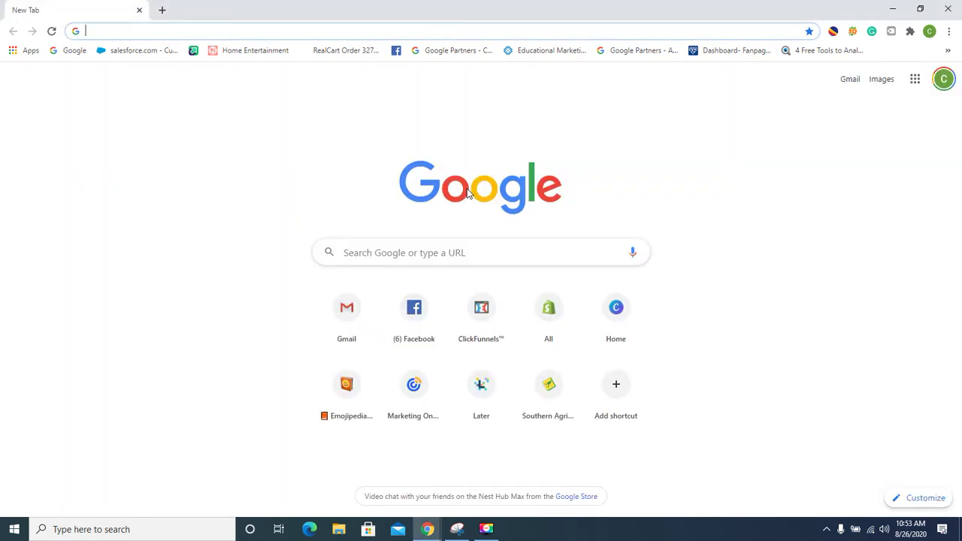
{"action": "type", "text": "face"}
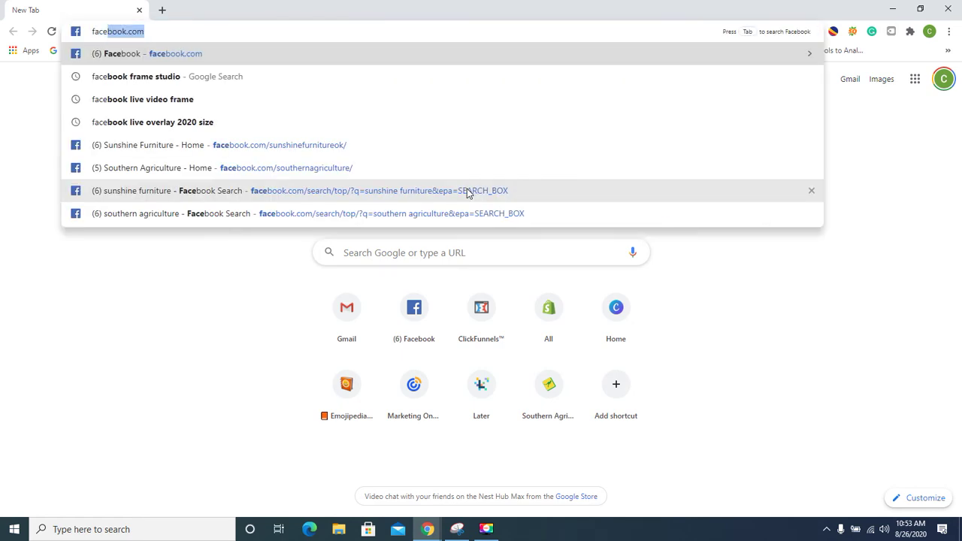
{"action": "type", "text": "book"}
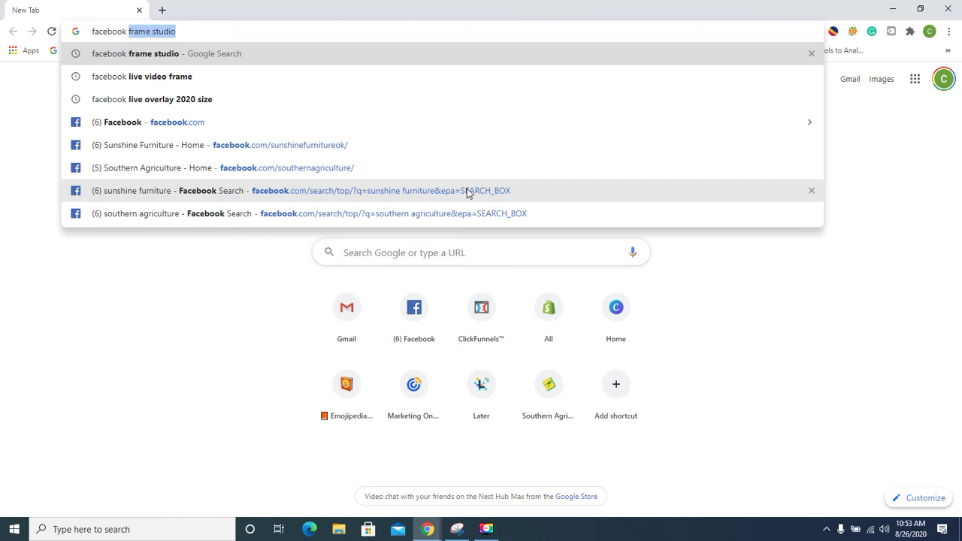
{"action": "key", "text": "Return"}
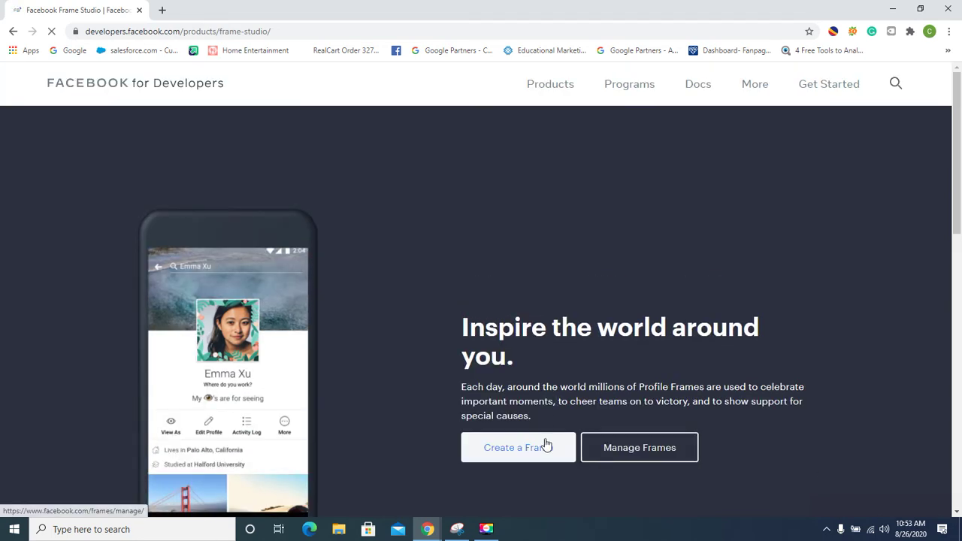
Step: Open Facebook Frame Studio to begin creating a new frame
{"action": "left_click", "coordinate": [546, 445]}
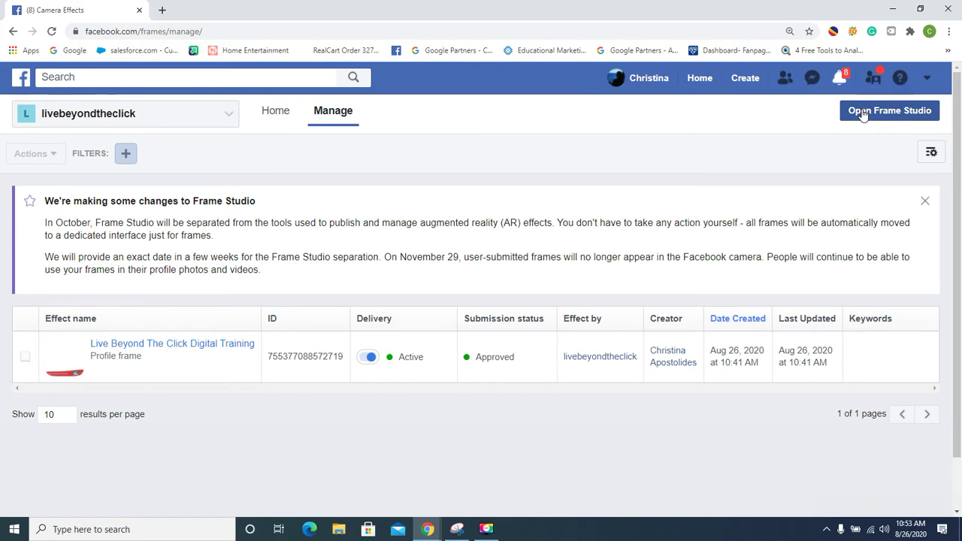
{"action": "left_click", "coordinate": [863, 113]}
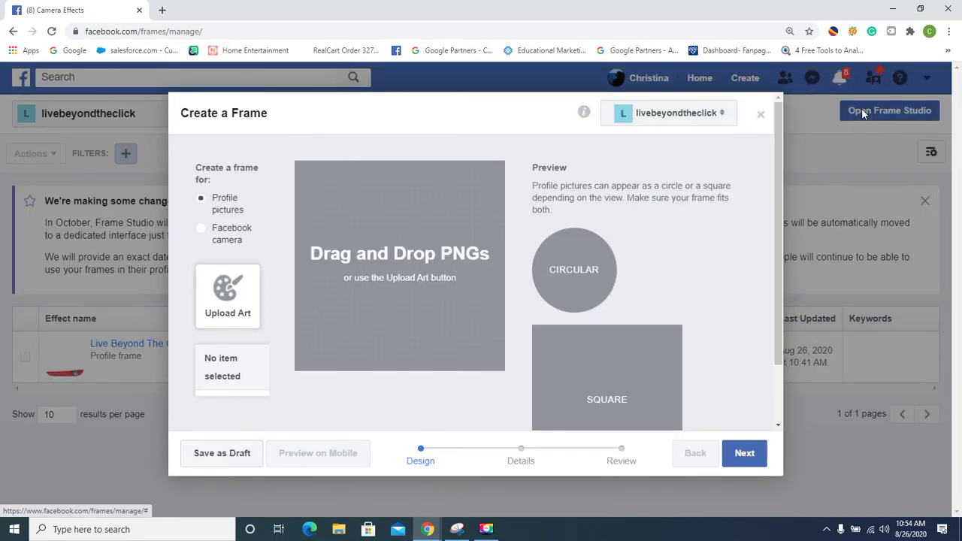
{"action": "left_click", "coordinate": [227, 325]}
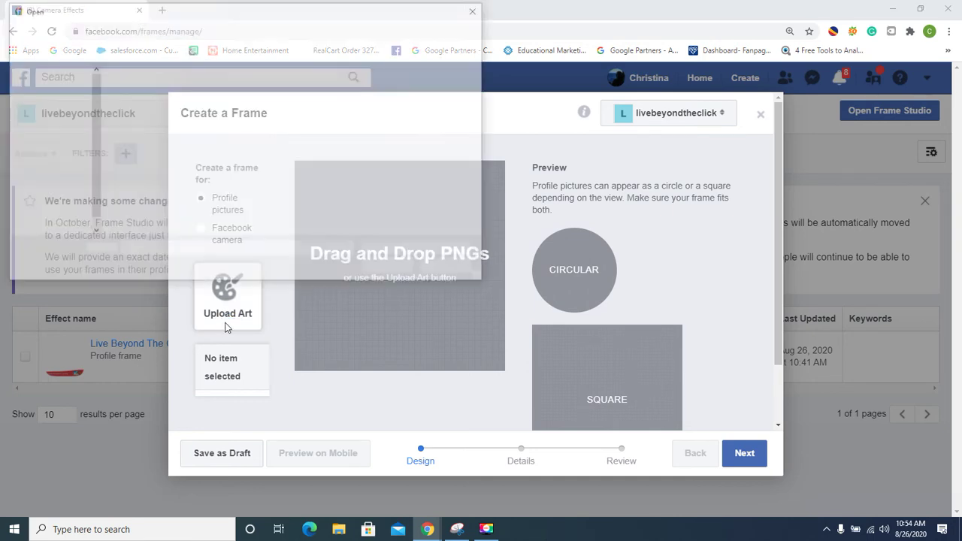
{"action": "left_click", "coordinate": [452, 272]}
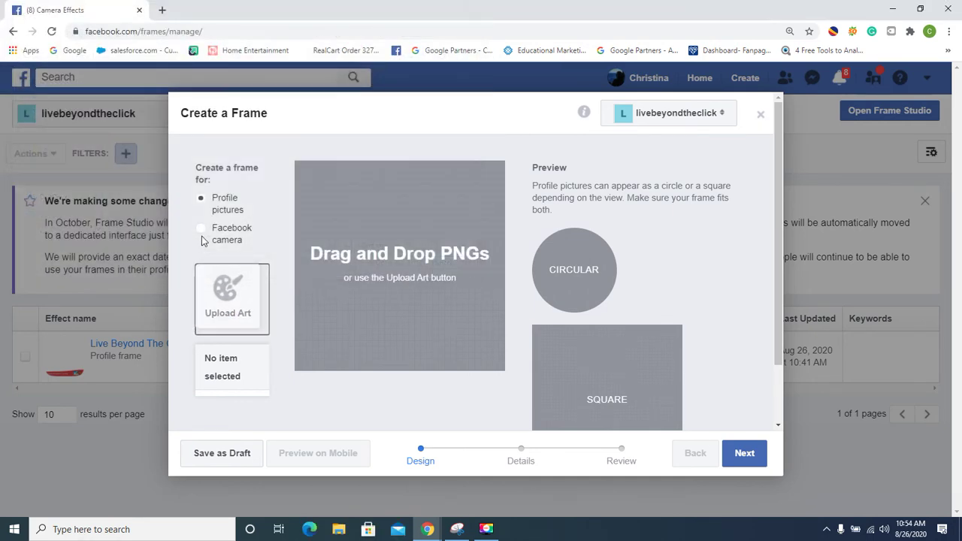
Step: Choose Facebook camera and upload the Facebook Live Overlay 1280 x 720 (3) PNG as the frame art
{"action": "left_click", "coordinate": [202, 239]}
{"action": "left_click", "coordinate": [227, 286]}
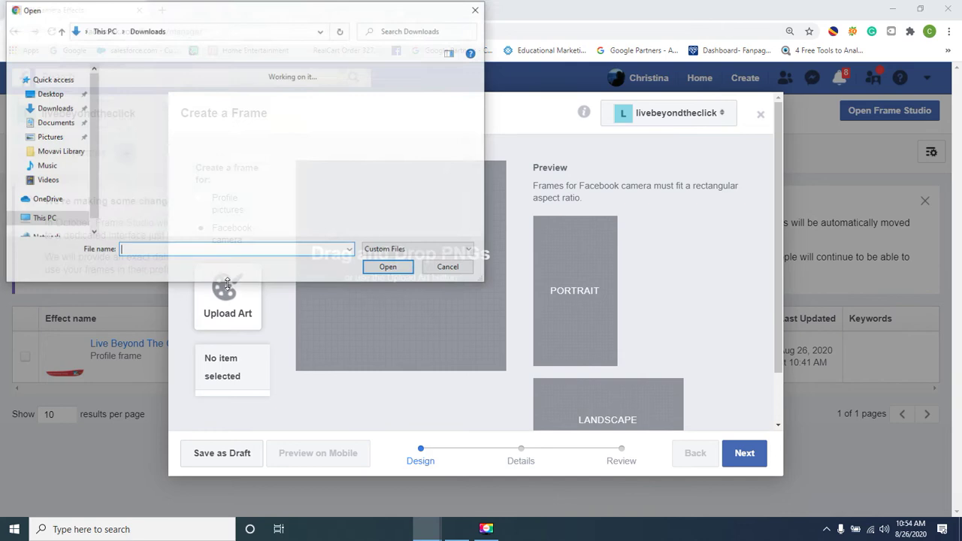
{"action": "left_click", "coordinate": [144, 165]}
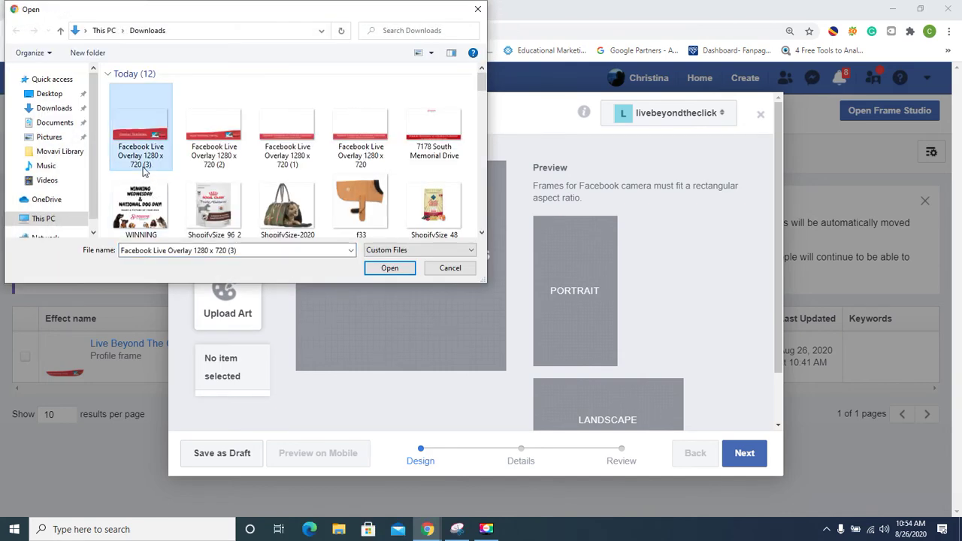
{"action": "double_click", "coordinate": [137, 157]}
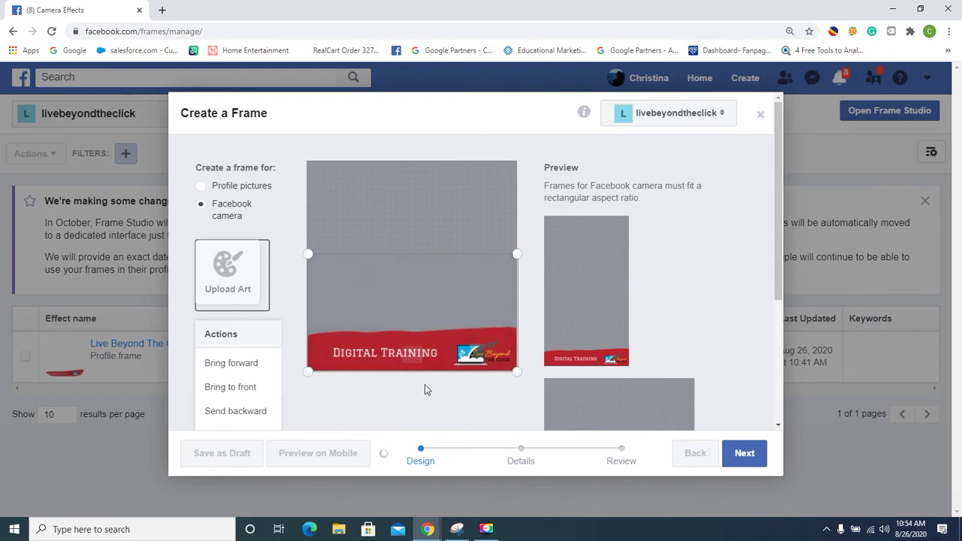
{"action": "left_click", "coordinate": [412, 355]}
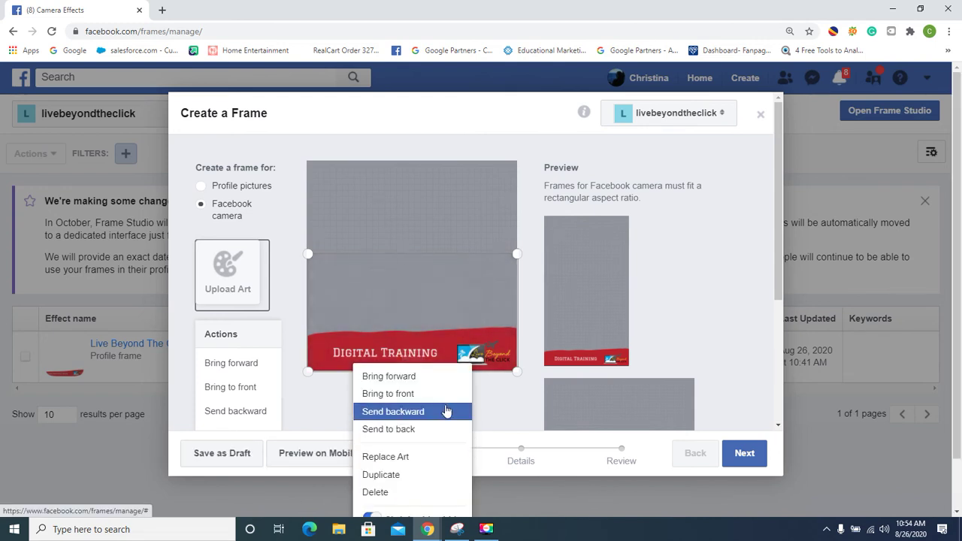
{"action": "left_click", "coordinate": [502, 410]}
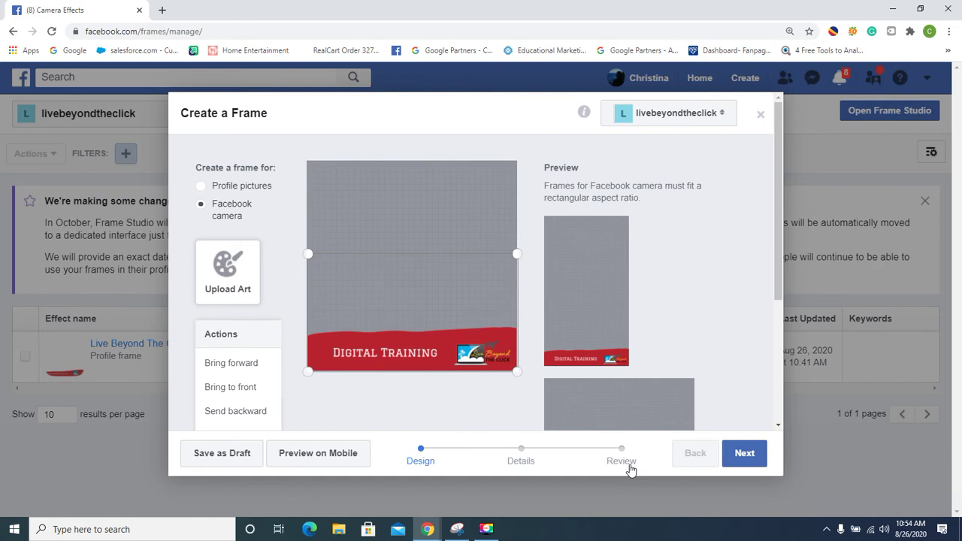
{"action": "scroll", "coordinate": [743, 281], "scroll_direction": "down", "scroll_amount": 1}
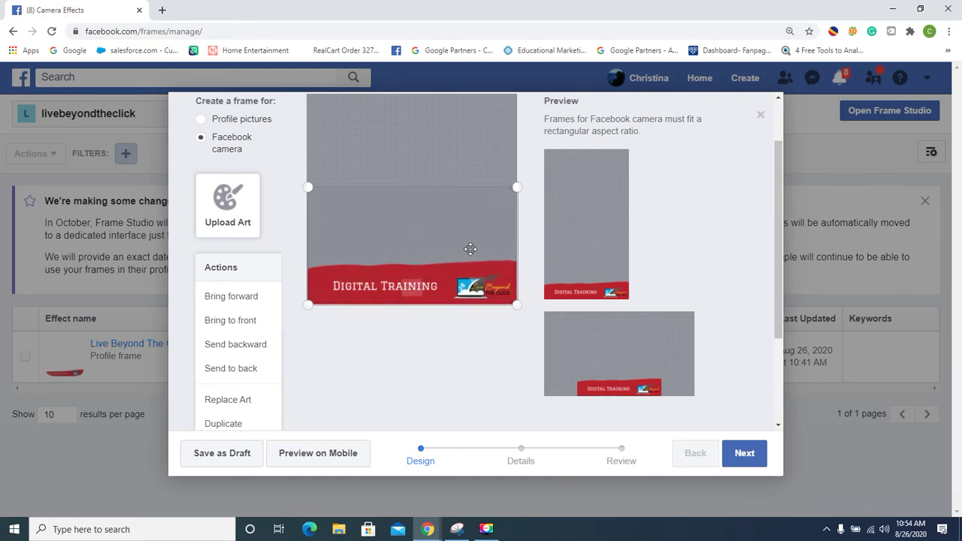
{"action": "mouse_move", "coordinate": [603, 248]}
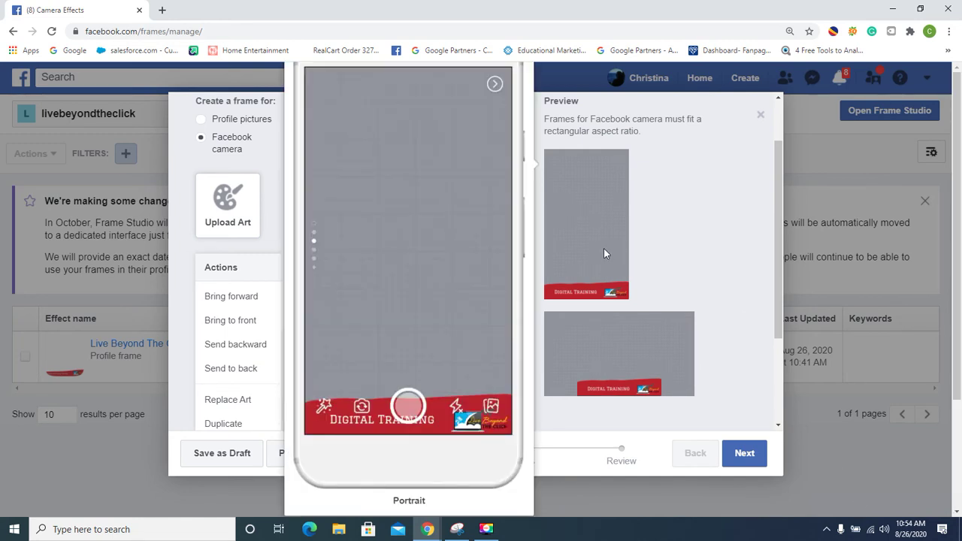
{"action": "mouse_move", "coordinate": [592, 355]}
{"action": "mouse_move", "coordinate": [614, 394]}
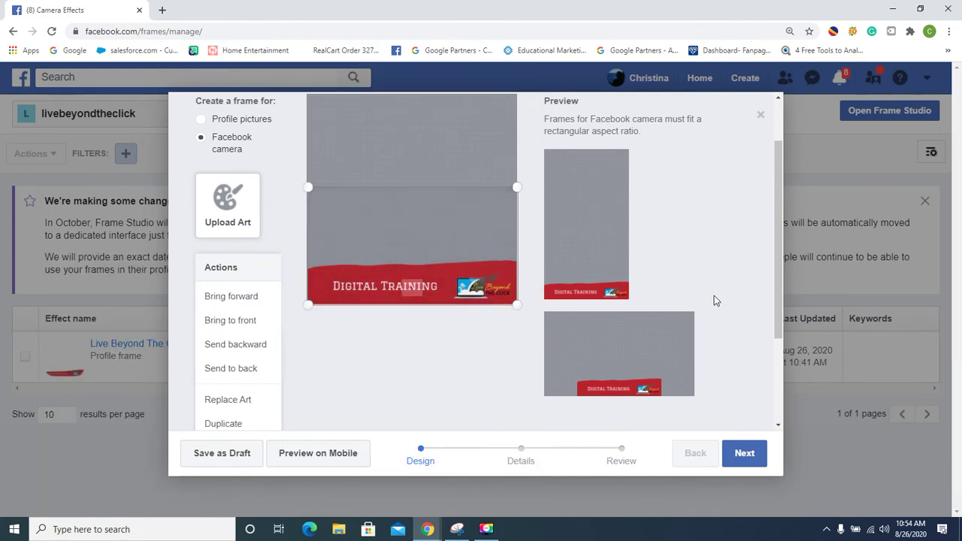
{"action": "left_click_drag", "start_coordinate": [779, 293], "coordinate": [793, 412]}
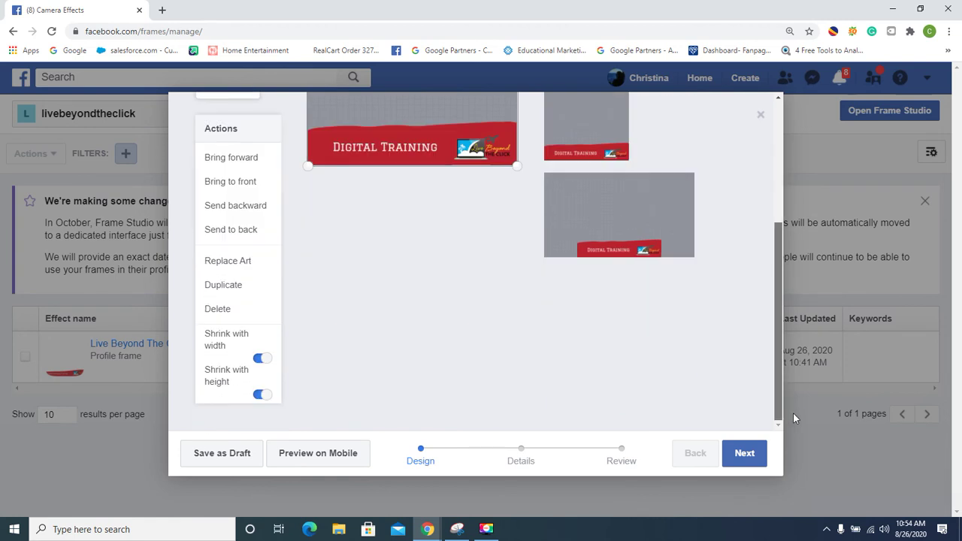
Step: Continue to Details and enter 'Live Beyond The Click Digital Training' as the frame name
{"action": "left_click", "coordinate": [756, 453]}
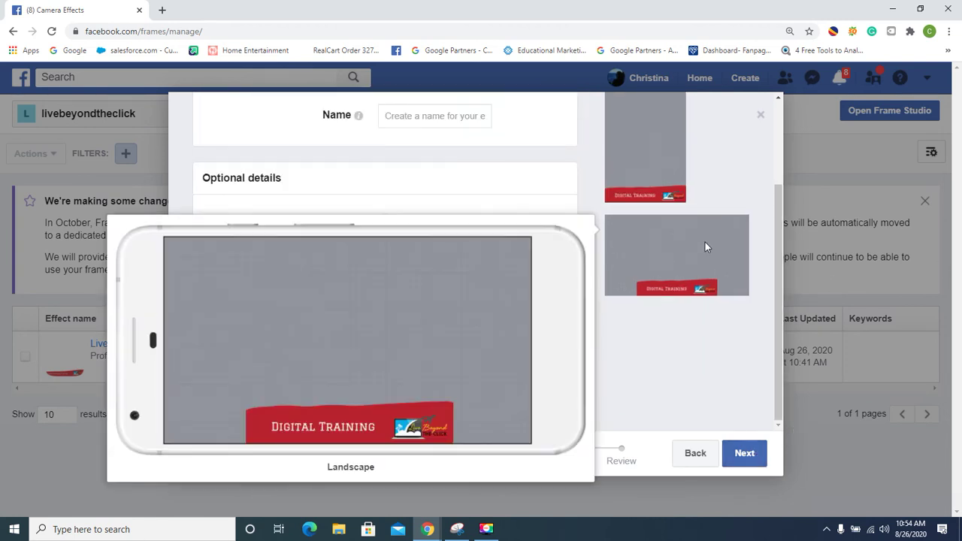
{"action": "left_click_drag", "start_coordinate": [774, 261], "coordinate": [775, 183]}
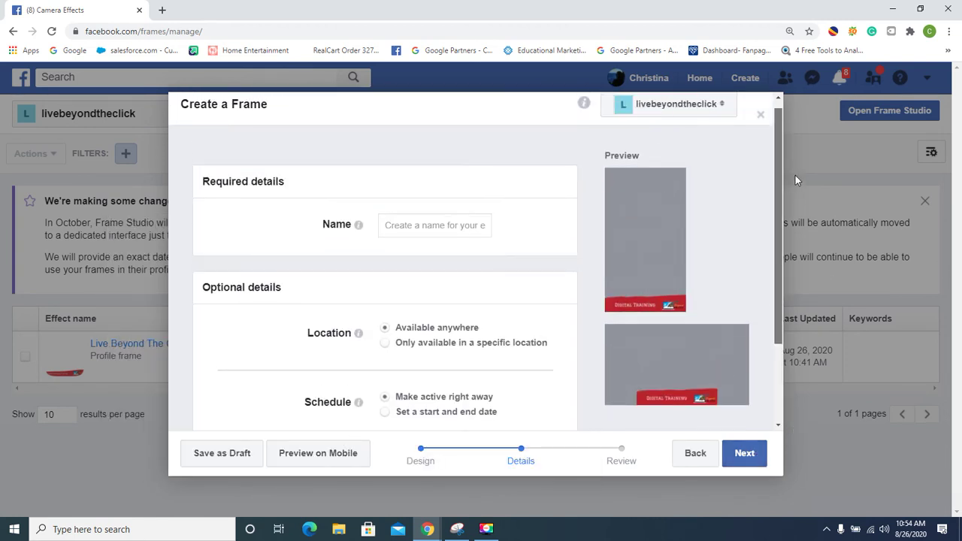
{"action": "left_click", "coordinate": [449, 227]}
{"action": "type", "text": "Live Be"}
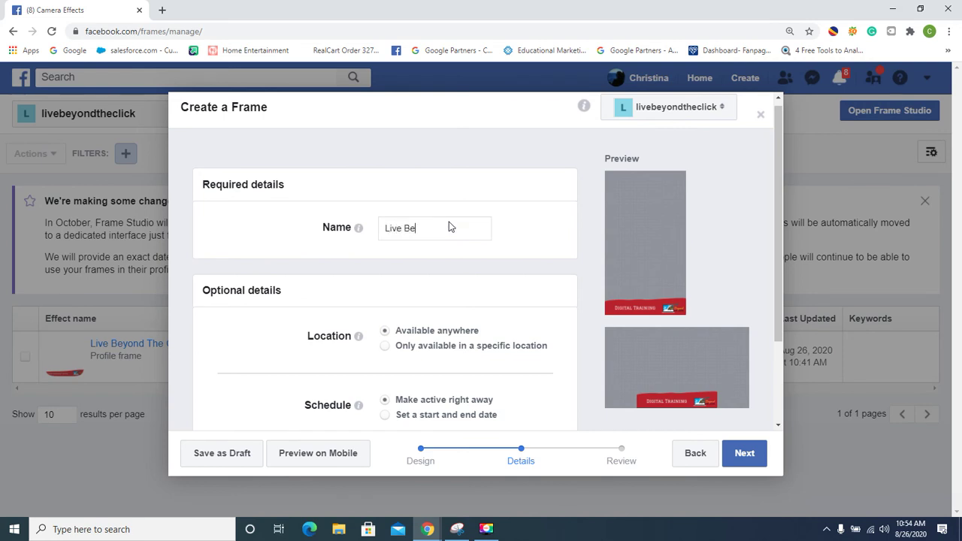
{"action": "type", "text": "yyond The C"}
{"action": "key", "text": "BackSpace"}
{"action": "key", "text": "BackSpace"}
{"action": "key", "text": "BackSpace"}
{"action": "type", "text": "ond The Click"}
{"action": "type", "text": " Digital Training"}
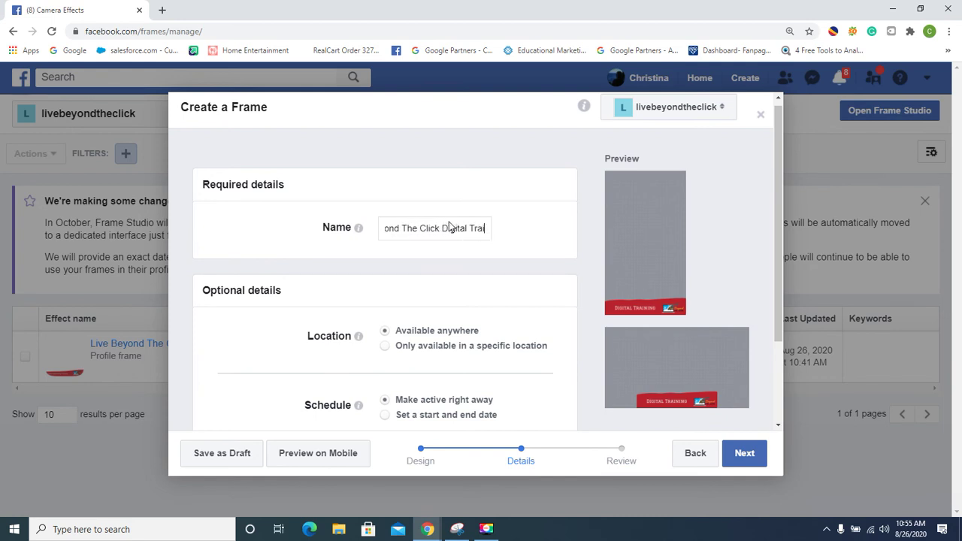
{"action": "left_click", "coordinate": [391, 348]}
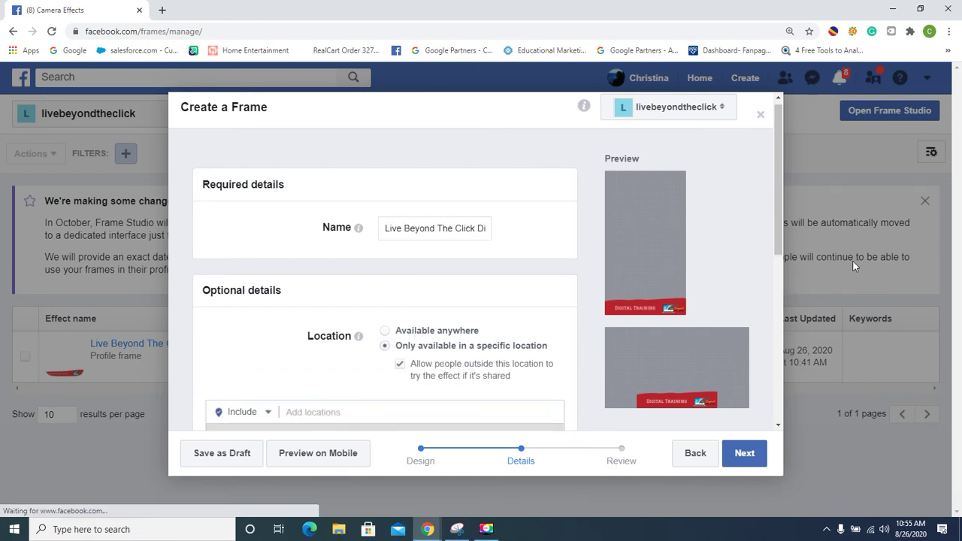
{"action": "left_click_drag", "start_coordinate": [777, 209], "coordinate": [784, 269]}
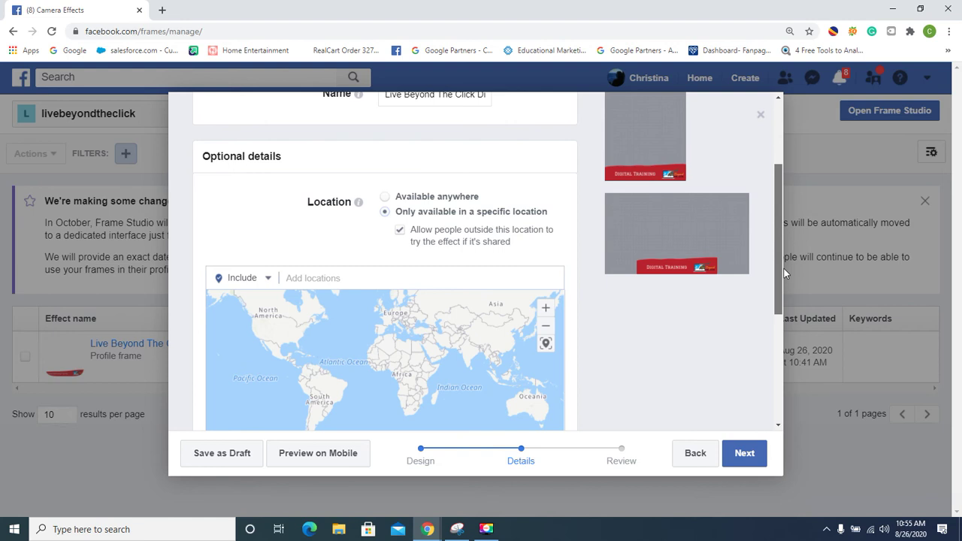
{"action": "left_click", "coordinate": [336, 285]}
{"action": "type", "text": "sunshine fu"}
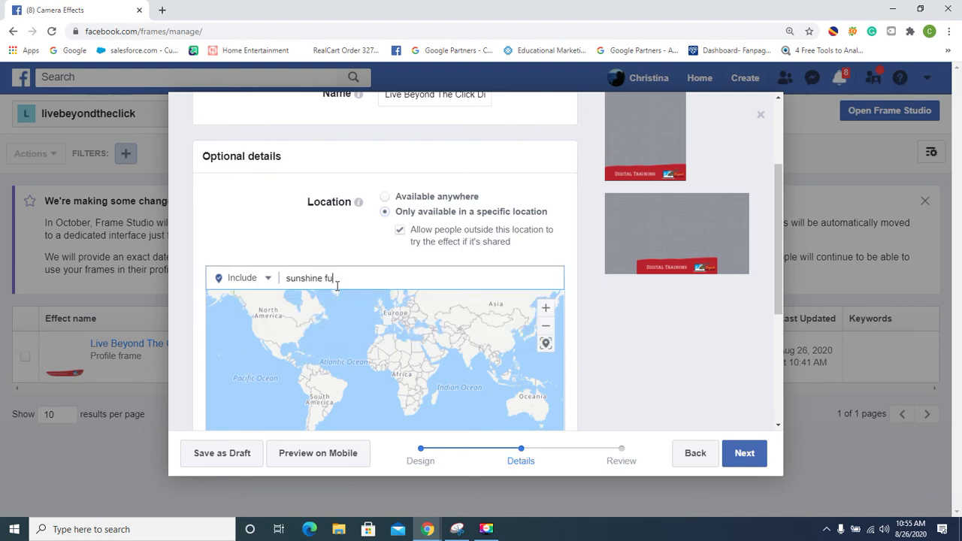
{"action": "type", "text": "nland"}
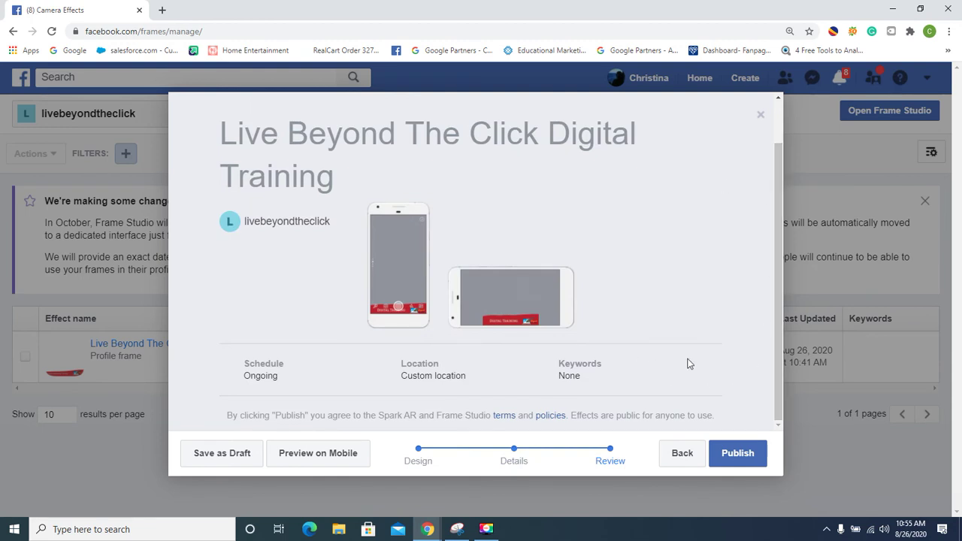
{"action": "left_click", "coordinate": [679, 464]}
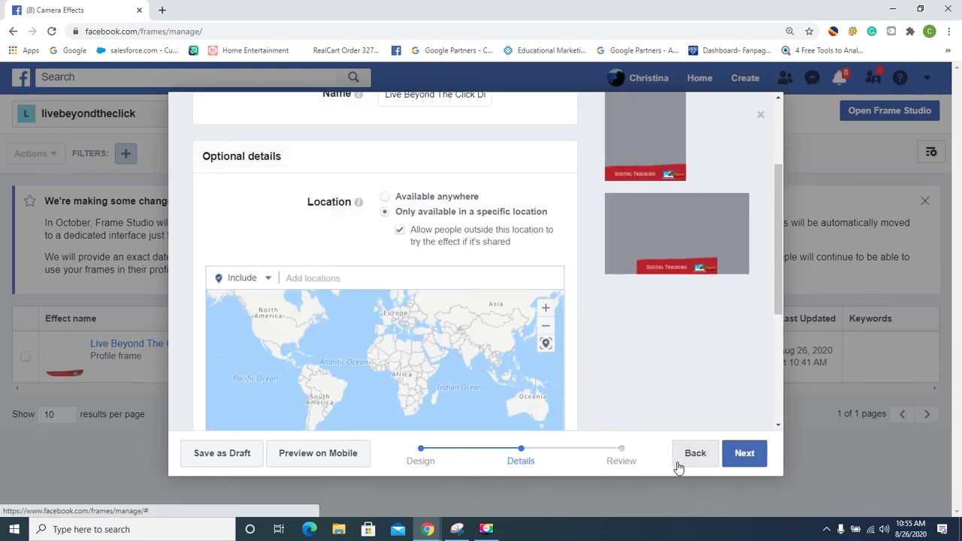
{"action": "left_click", "coordinate": [354, 275]}
{"action": "type", "text": "tulsa"}
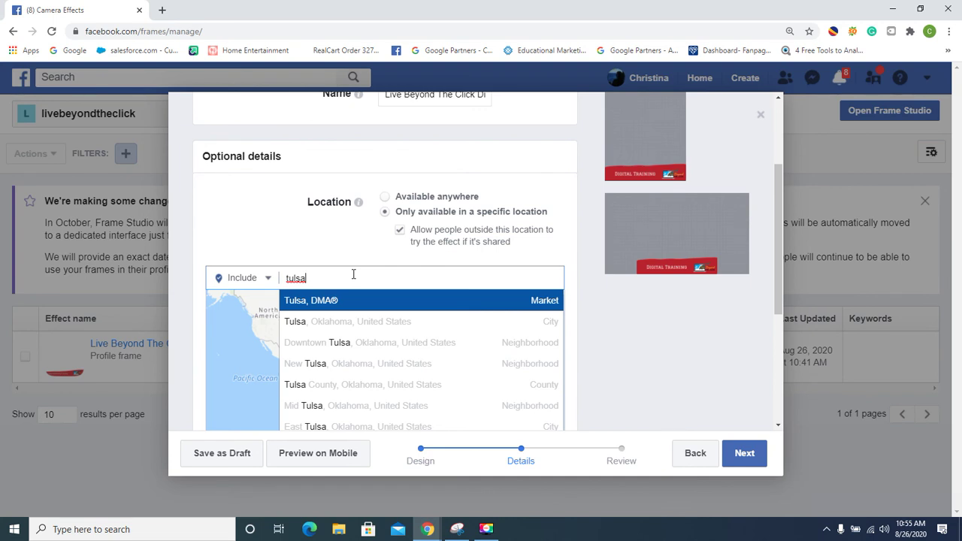
{"action": "left_click", "coordinate": [385, 196]}
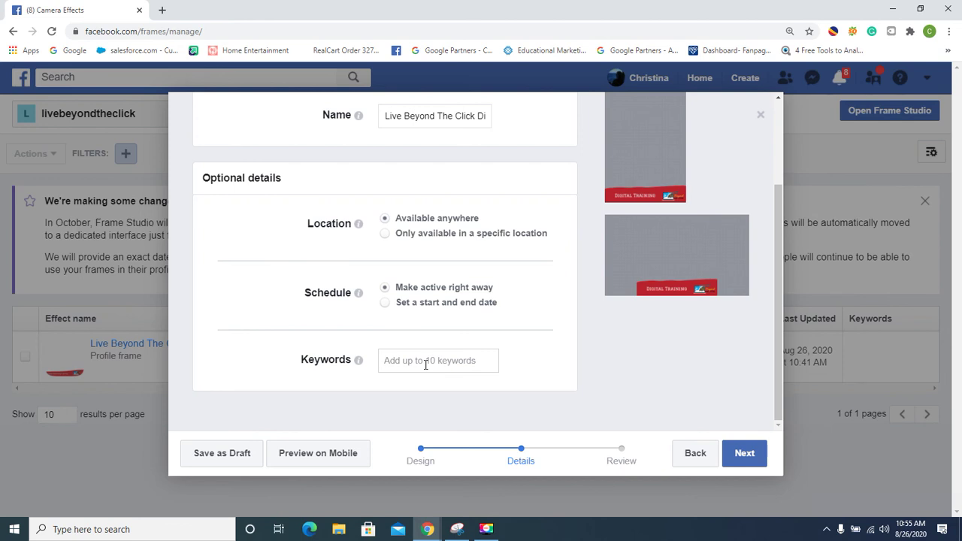
Step: Add a longer first keyword tag in the Keywords field, then remove it
{"action": "type", "text": "Live Bey"}
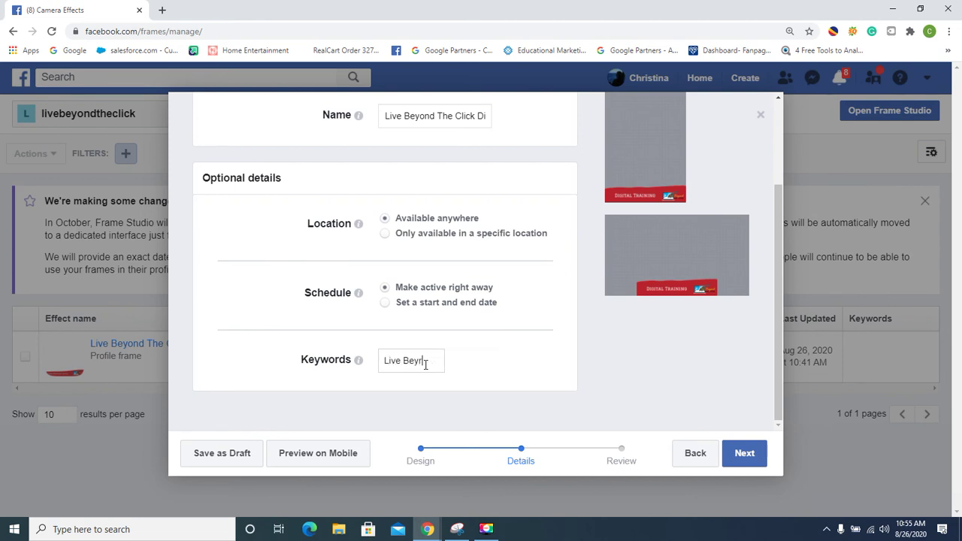
{"action": "type", "text": "ond The Click"}
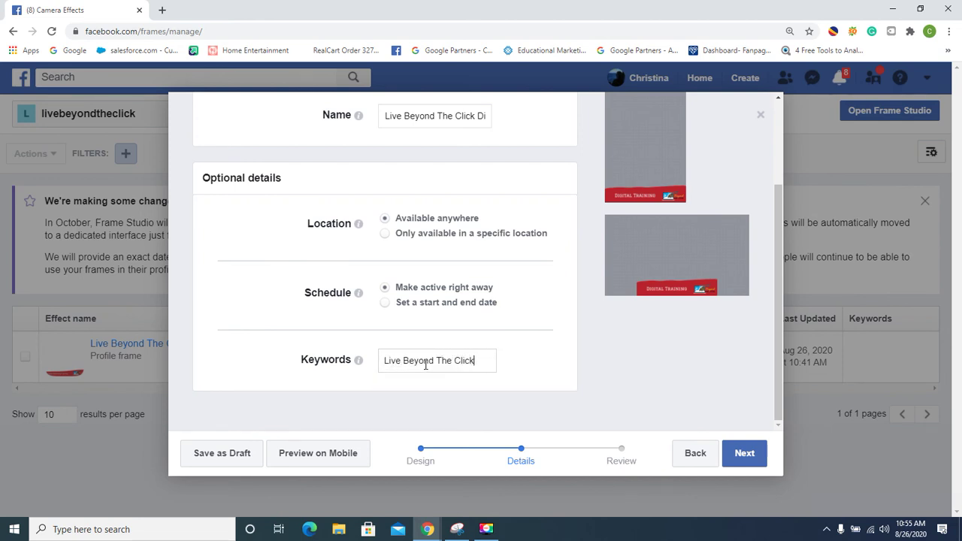
{"action": "type", "text": " Cli"}
{"action": "key", "text": "BackSpace"}
{"action": "key", "text": "BackSpace"}
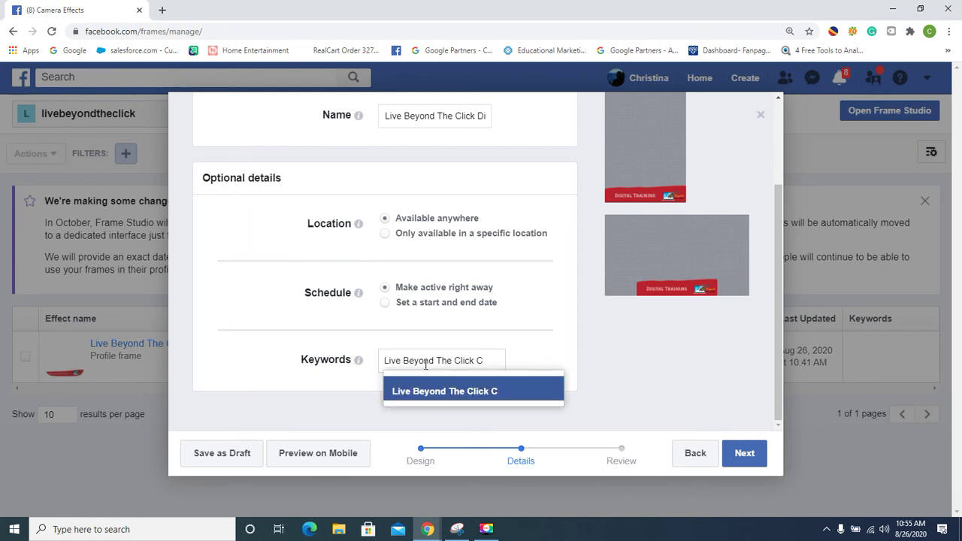
{"action": "key", "text": "BackSpace"}
{"action": "type", "text": "Apostoliides"}
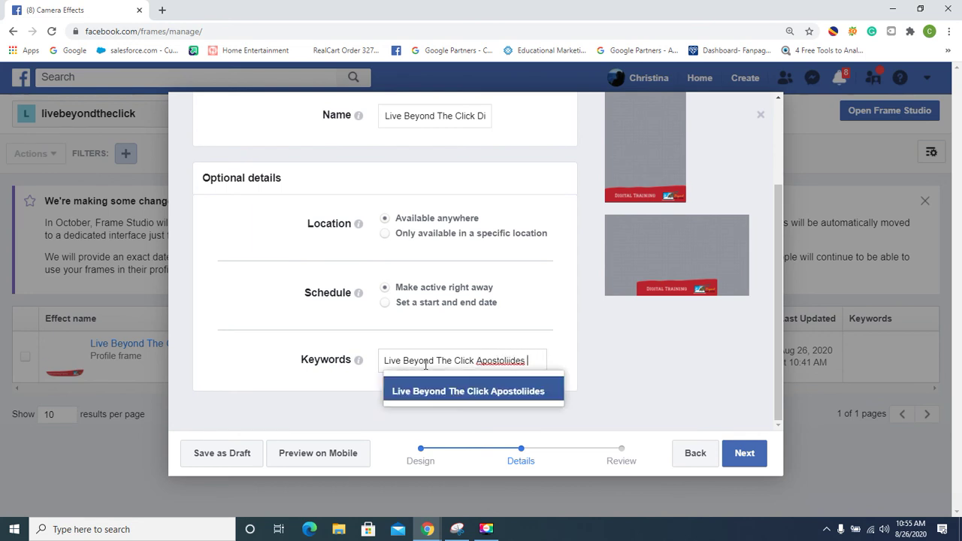
{"action": "key", "text": "BackSpace"}
{"action": "key", "text": "BackSpace"}
{"action": "key", "text": "BackSpace"}
{"action": "key", "text": "BackSpace"}
{"action": "key", "text": "BackSpace"}
{"action": "type", "text": "des"}
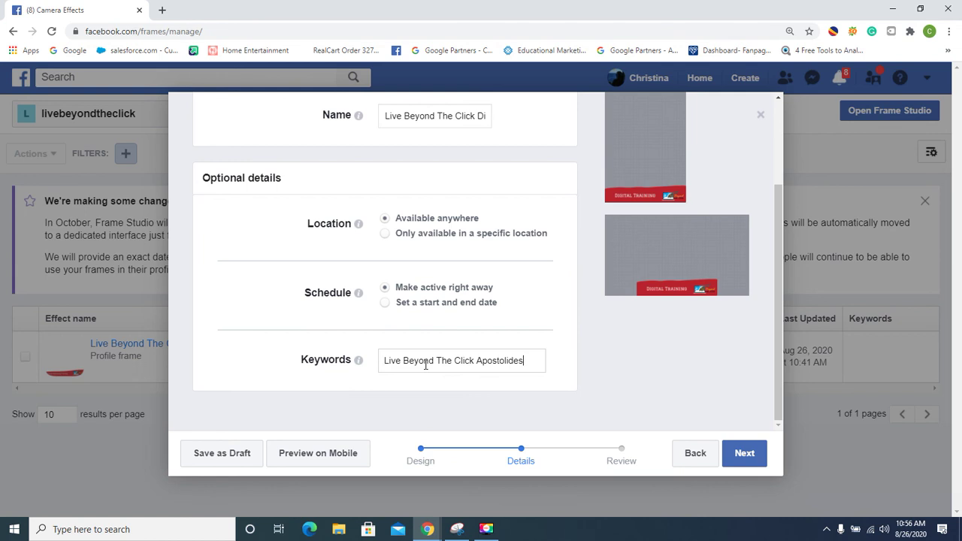
{"action": "key", "text": "Return"}
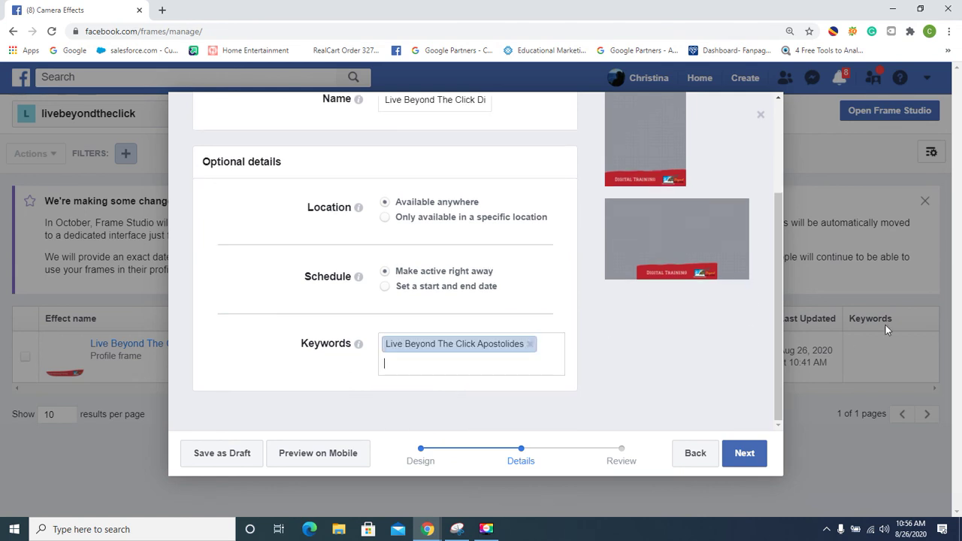
{"action": "left_click", "coordinate": [529, 344]}
Step: Add 'Live Beyond The Click' as a keyword tag and continue to Review
{"action": "type", "text": "LIve Be"}
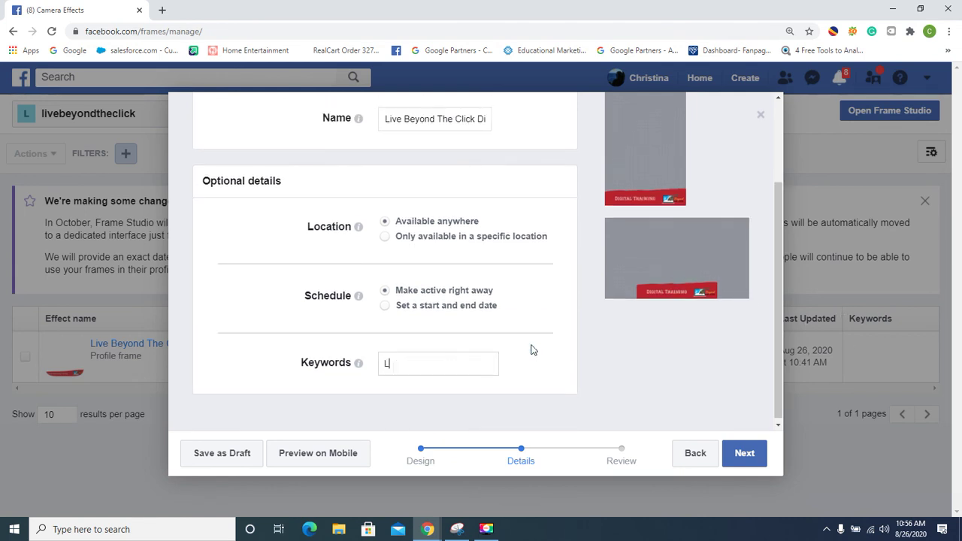
{"action": "key", "text": "BackSpace"}
{"action": "key", "text": "BackSpace"}
{"action": "key", "text": "BackSpace"}
{"action": "key", "text": "BackSpace"}
{"action": "key", "text": "BackSpace"}
{"action": "key", "text": "BackSpace"}
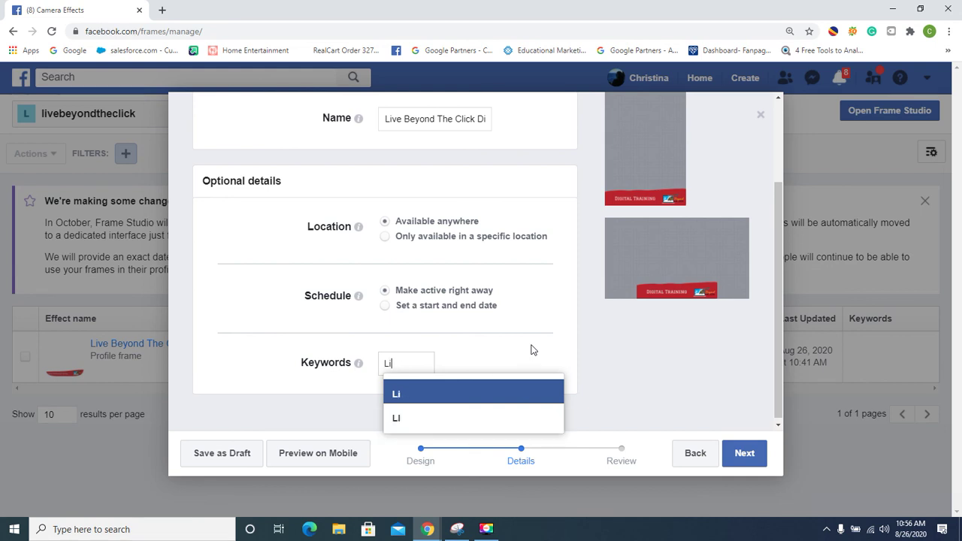
{"action": "type", "text": "ive Beyond ghe"}
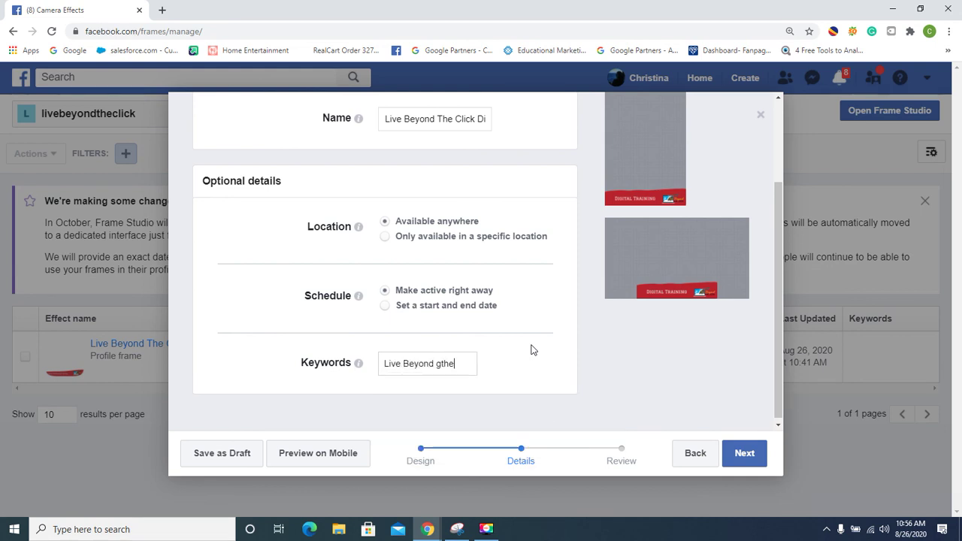
{"action": "key", "text": "BackSpace"}
{"action": "key", "text": "BackSpace"}
{"action": "key", "text": "BackSpace"}
{"action": "type", "text": "The Click"}
{"action": "key", "text": "Return"}
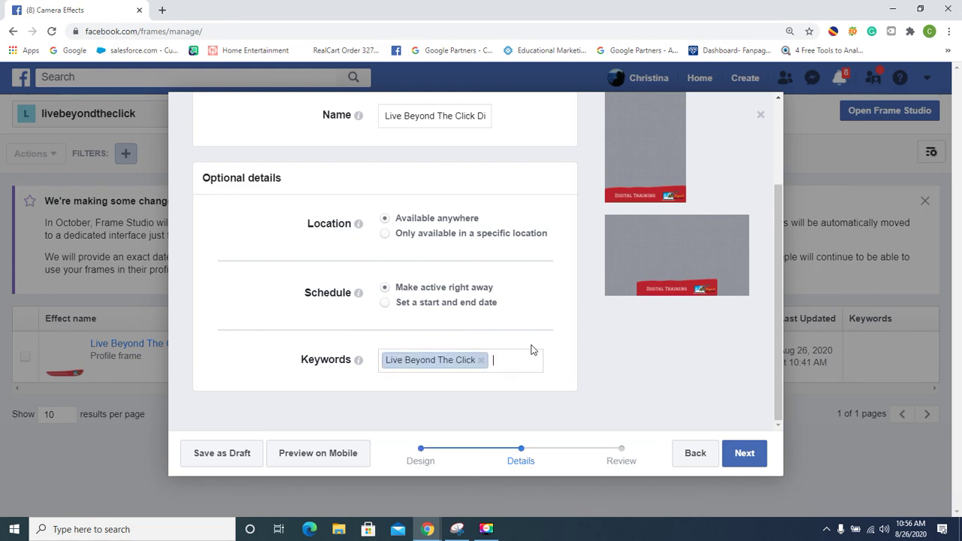
{"action": "type", "text": "Apexsolutions"}
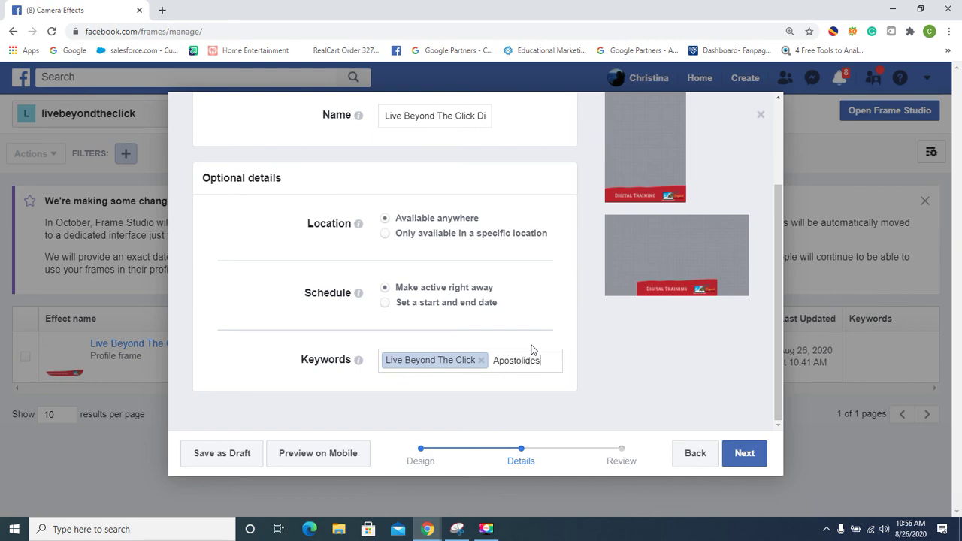
{"action": "key", "text": "Return"}
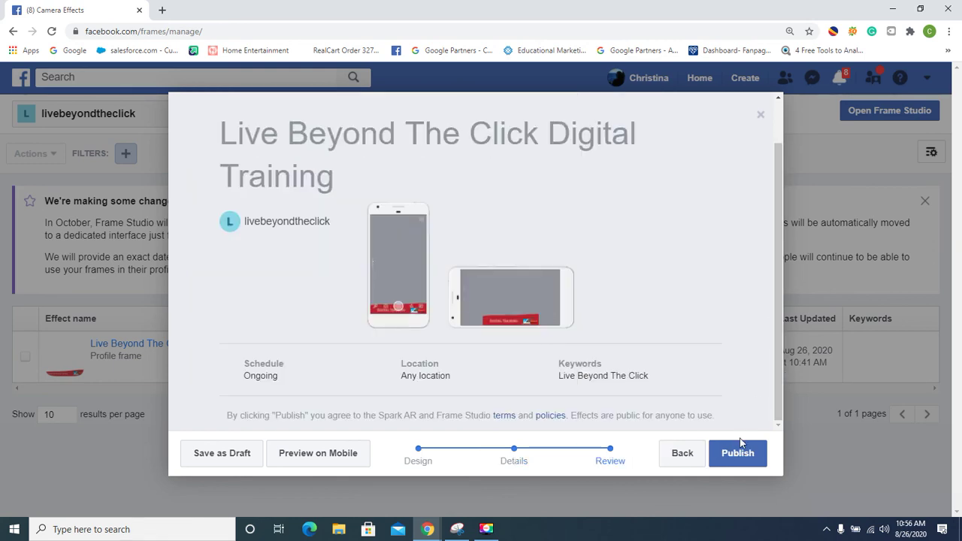
Step: Publish the frame and accept the 'Are You Sure?' confirmation
{"action": "left_click", "coordinate": [732, 462]}
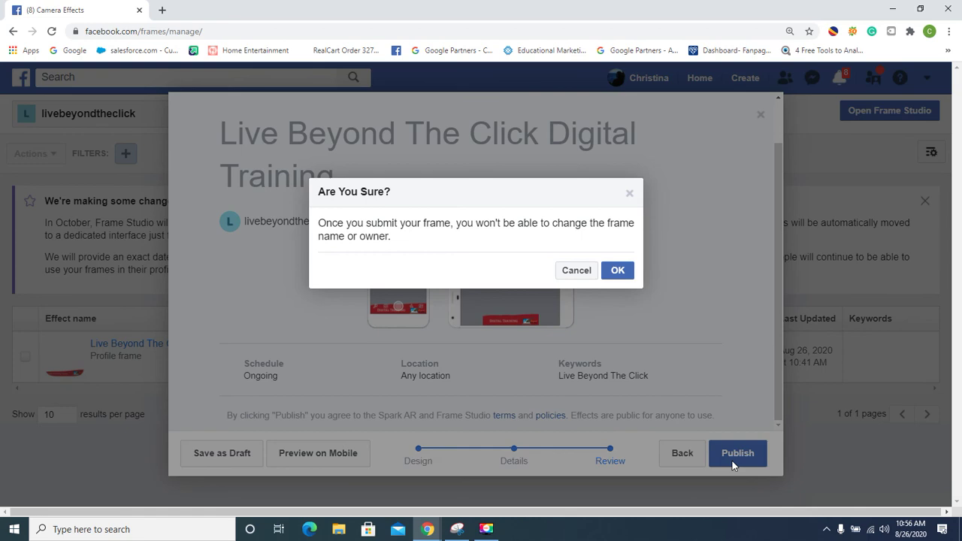
{"action": "left_click", "coordinate": [618, 271]}
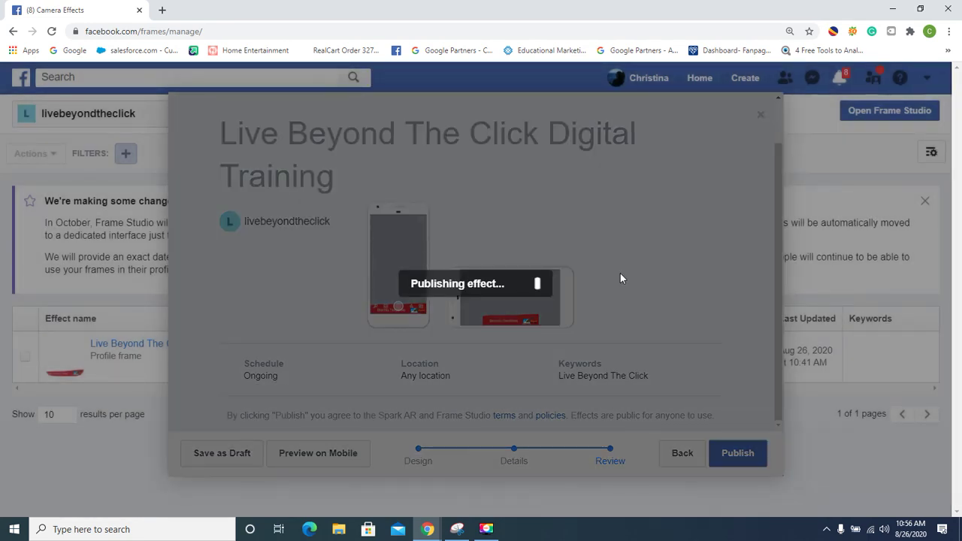